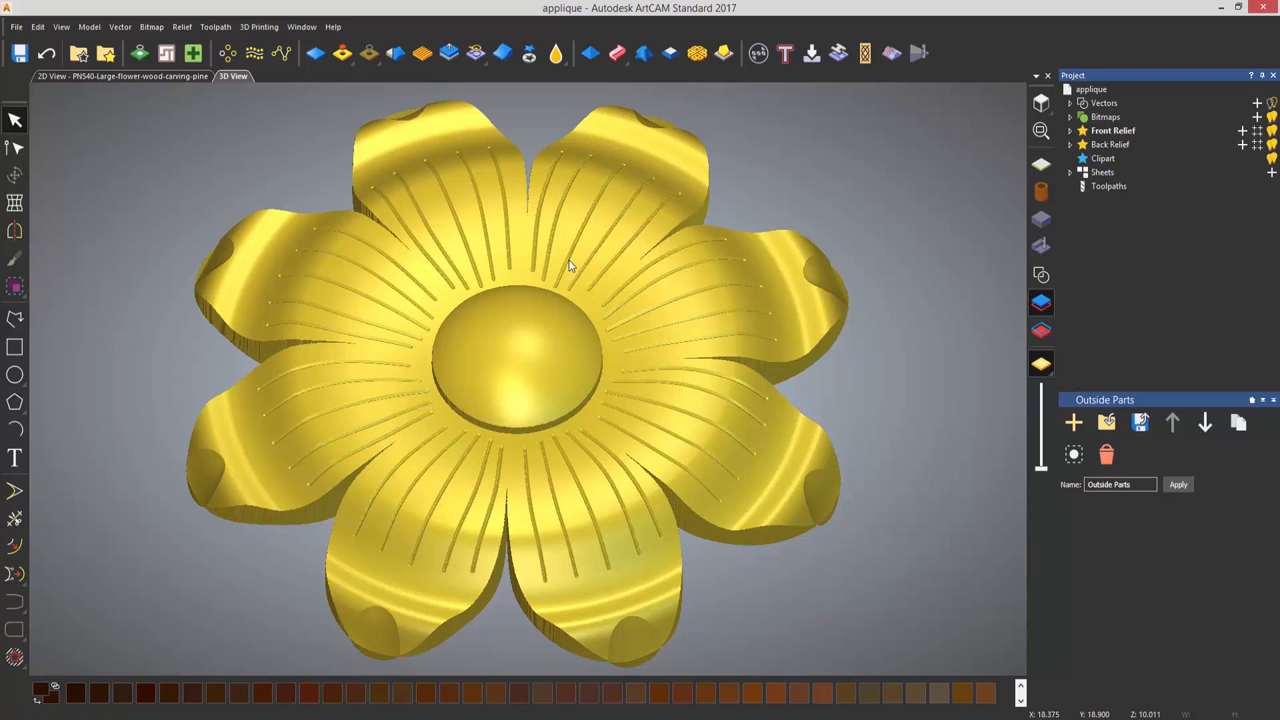
- Clear the existing flower relief and display its design vectors in the 3D view
left_click(315, 55)
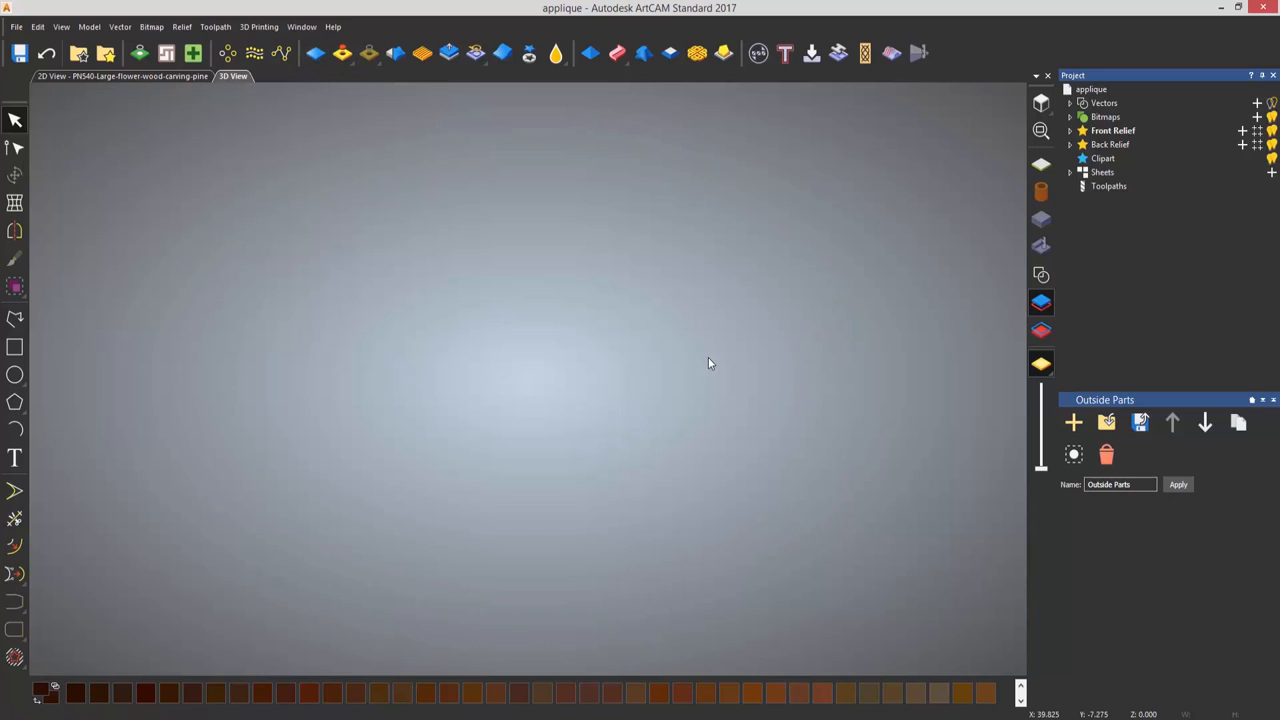
left_click(1041, 274)
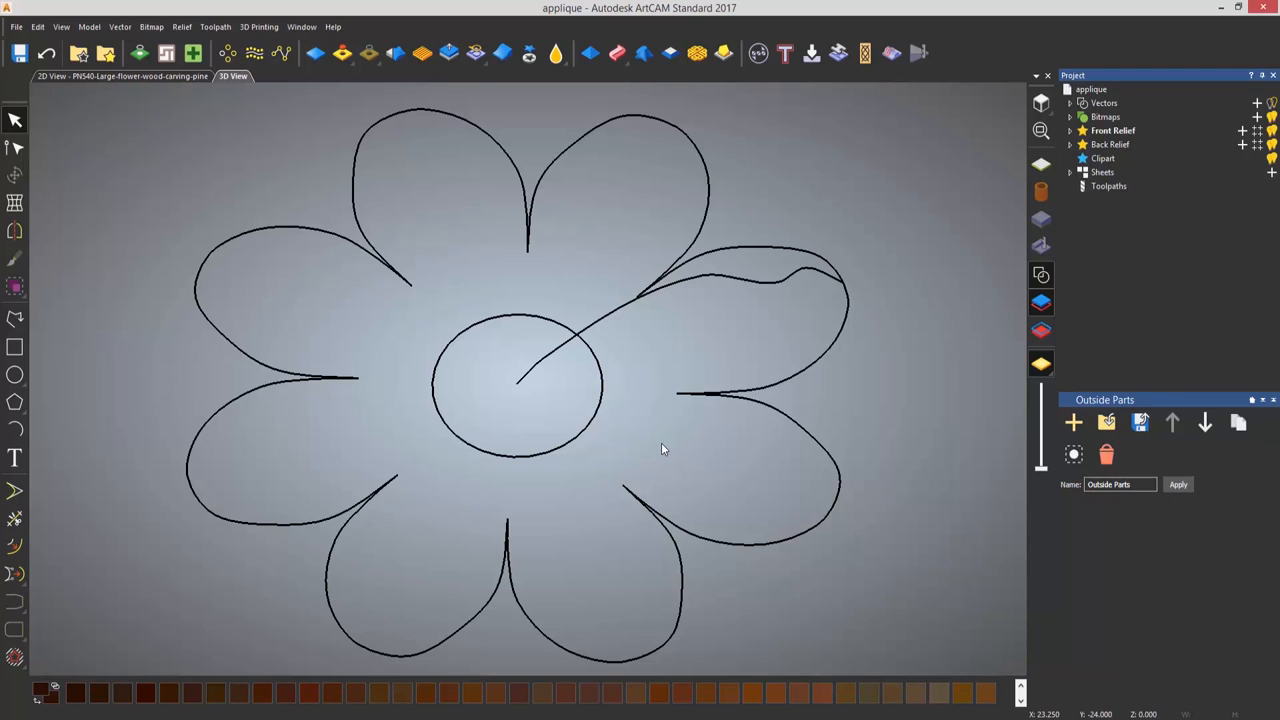
- Use the Shape Editor on the flower's centre circle with a Round profile at an angle of 90
left_click(589, 432)
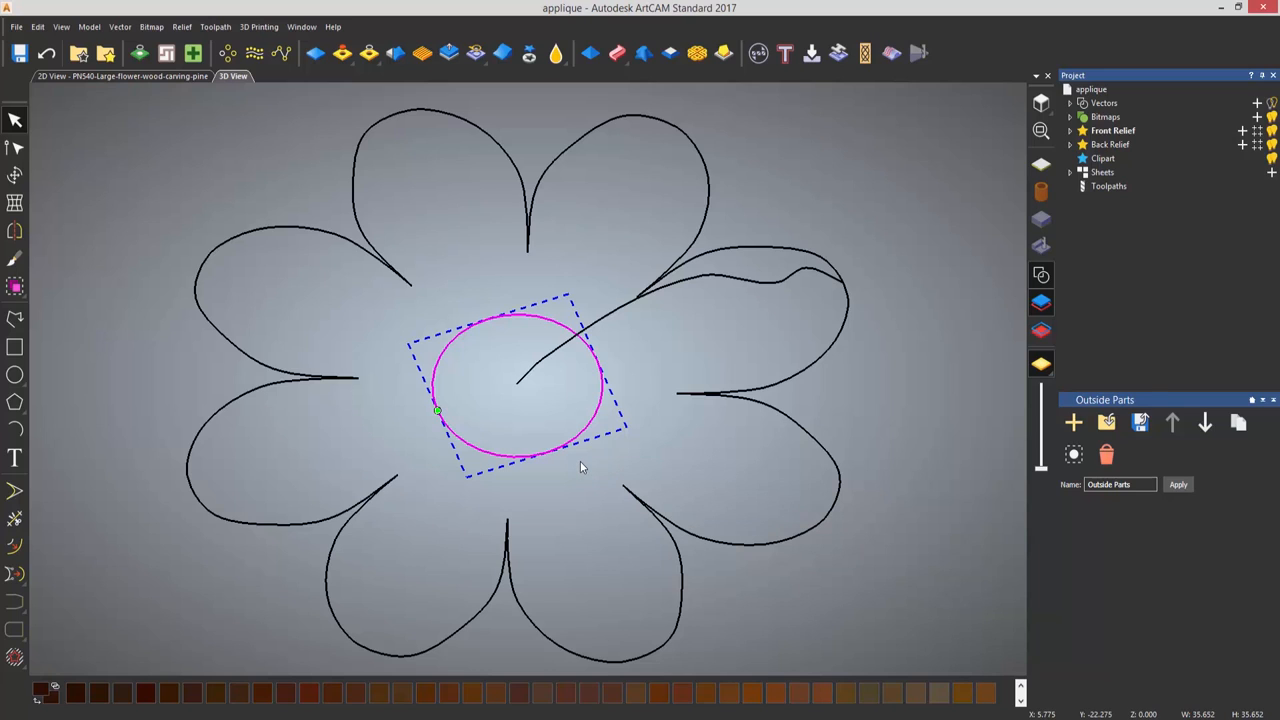
left_click(590, 61)
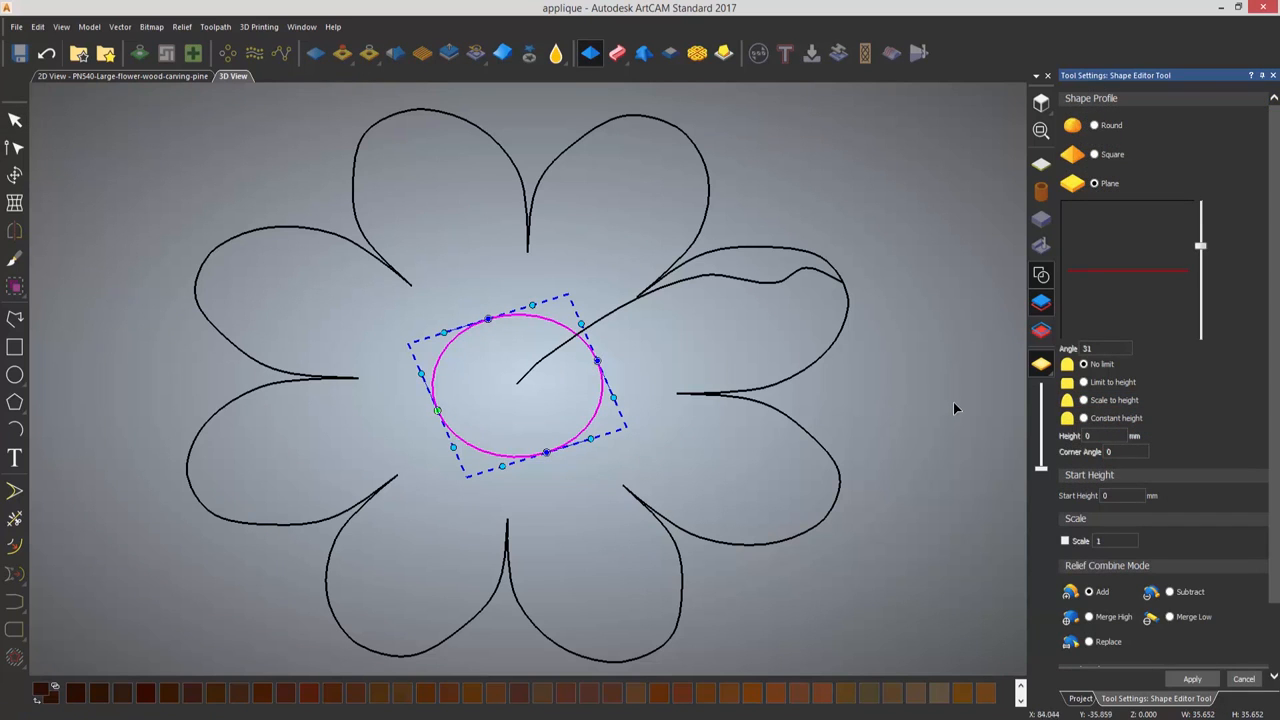
left_click(1094, 154)
mouse_move(1200, 245)
left_mouse_down()
mouse_move(1205, 204)
mouse_move(1200, 305)
mouse_move(1201, 248)
left_mouse_up()
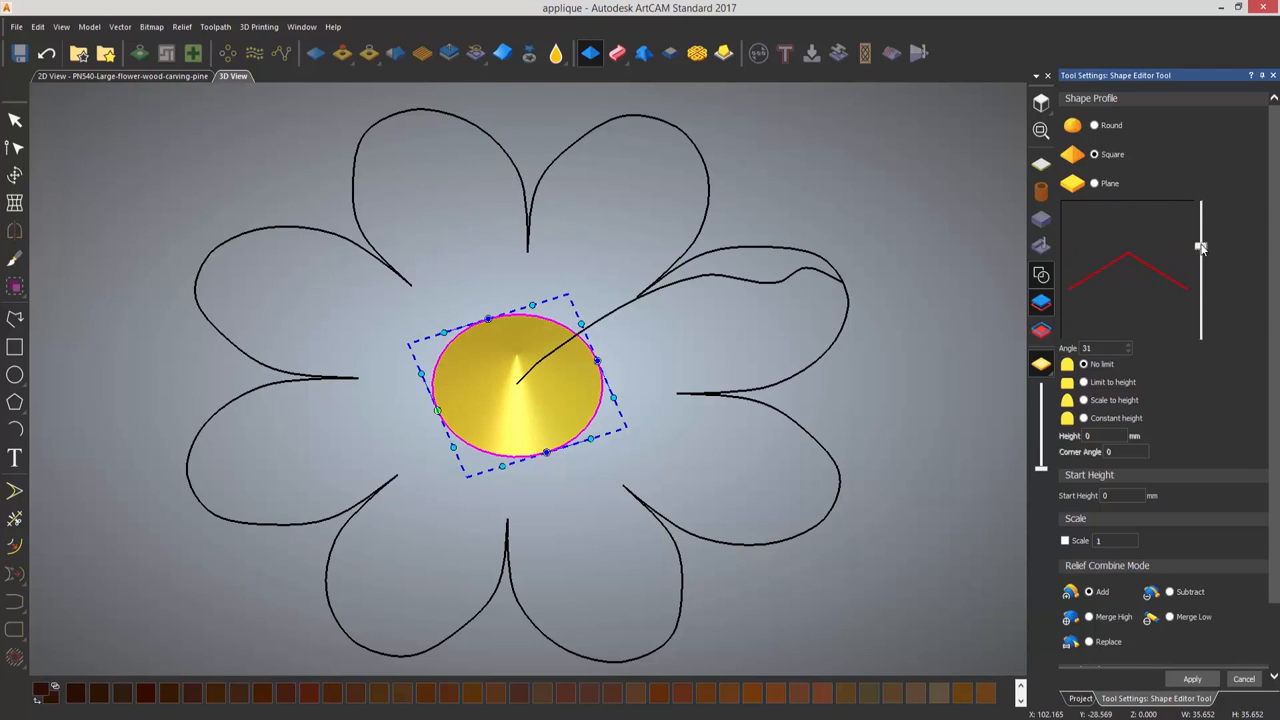
left_click(1094, 127)
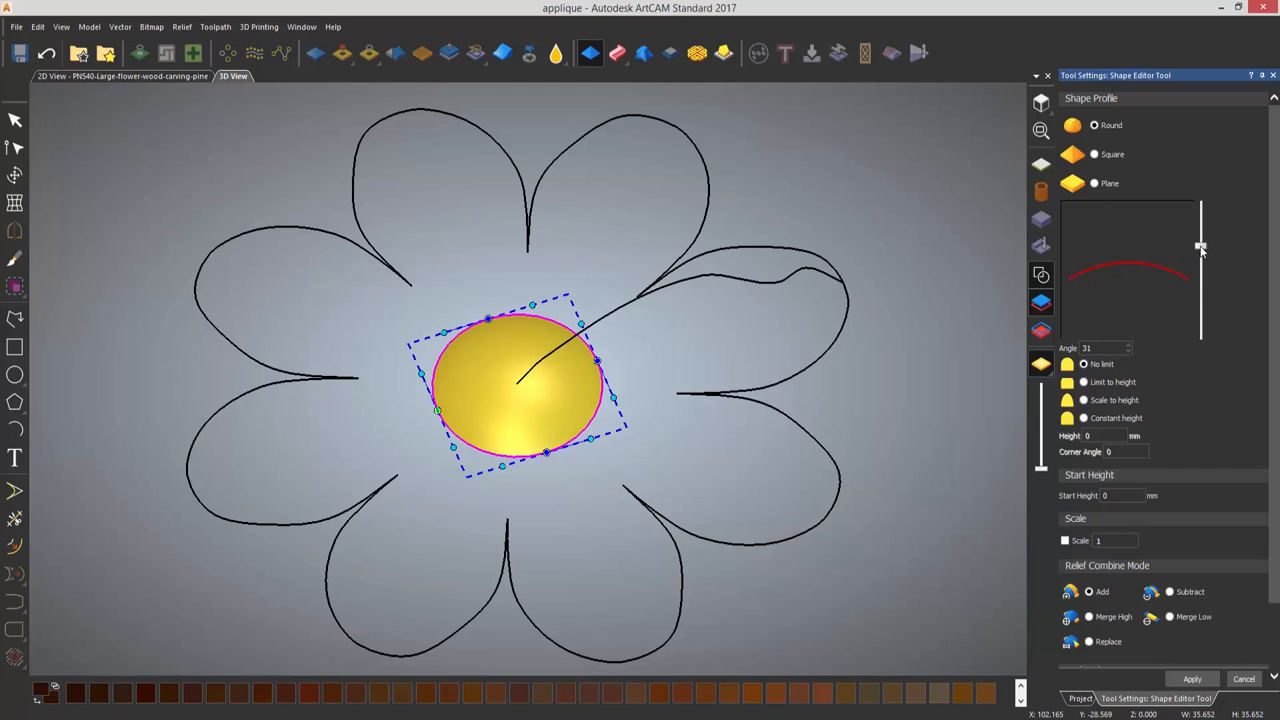
left_click_drag(1202, 250, 1198, 158)
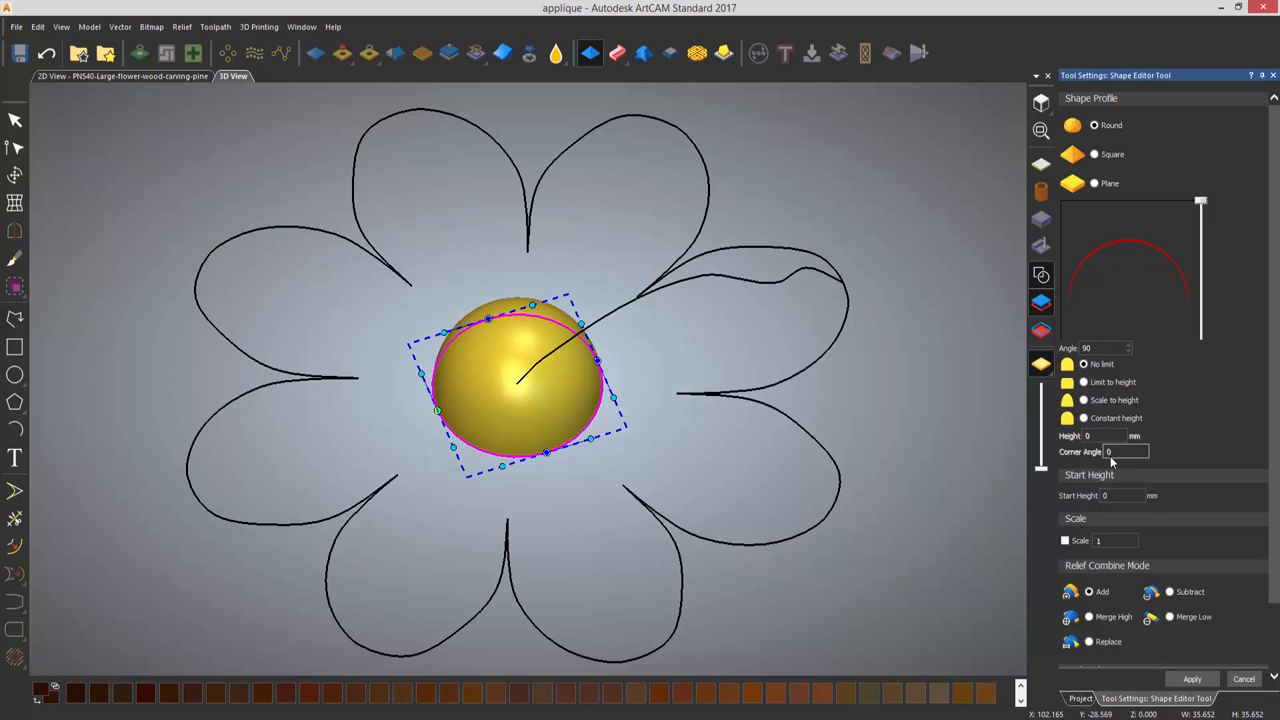
- Set the dome's start height to 5 mm, apply it to the relief in Add mode, and deselect the circle
left_click(1105, 495)
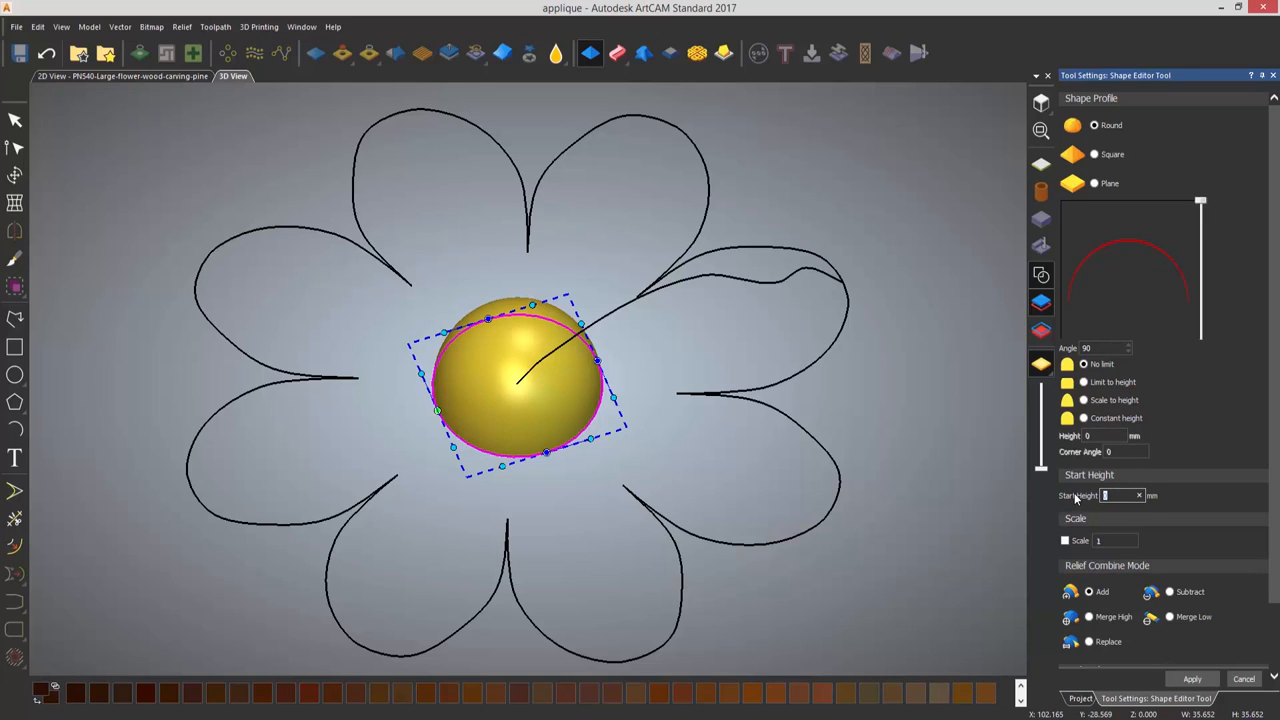
type("5")
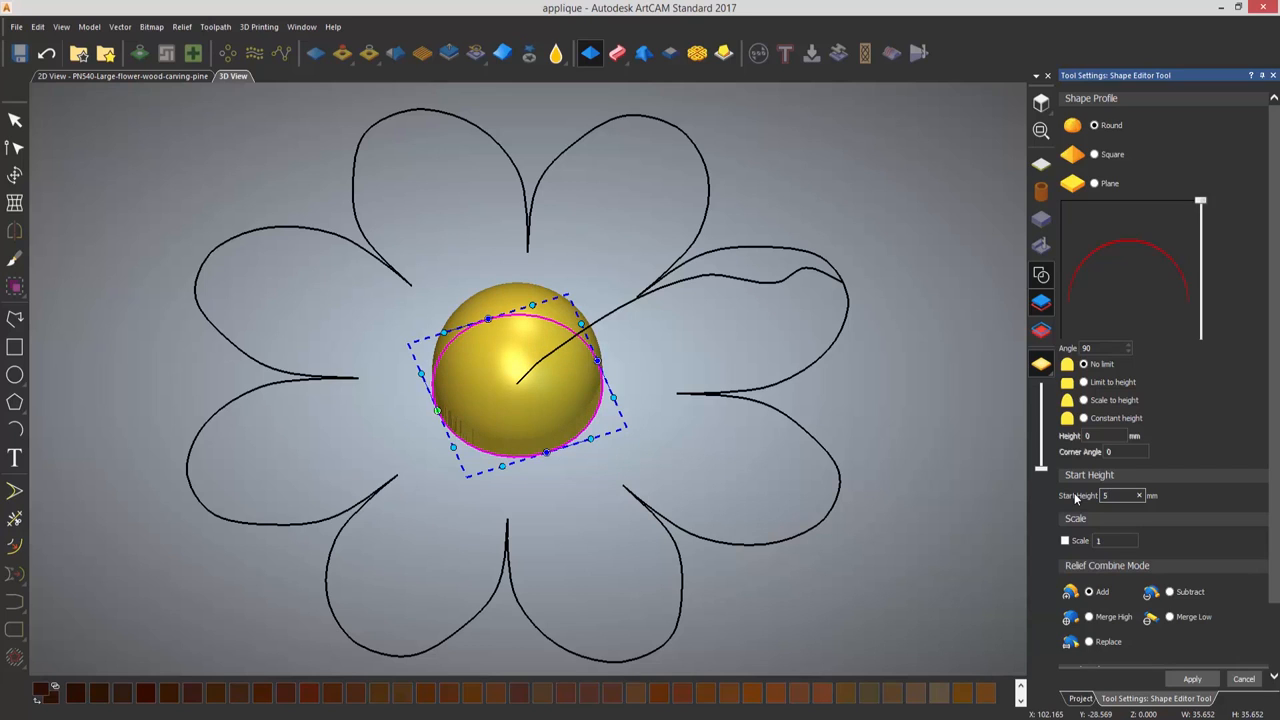
left_click(1192, 680)
left_click(1243, 679)
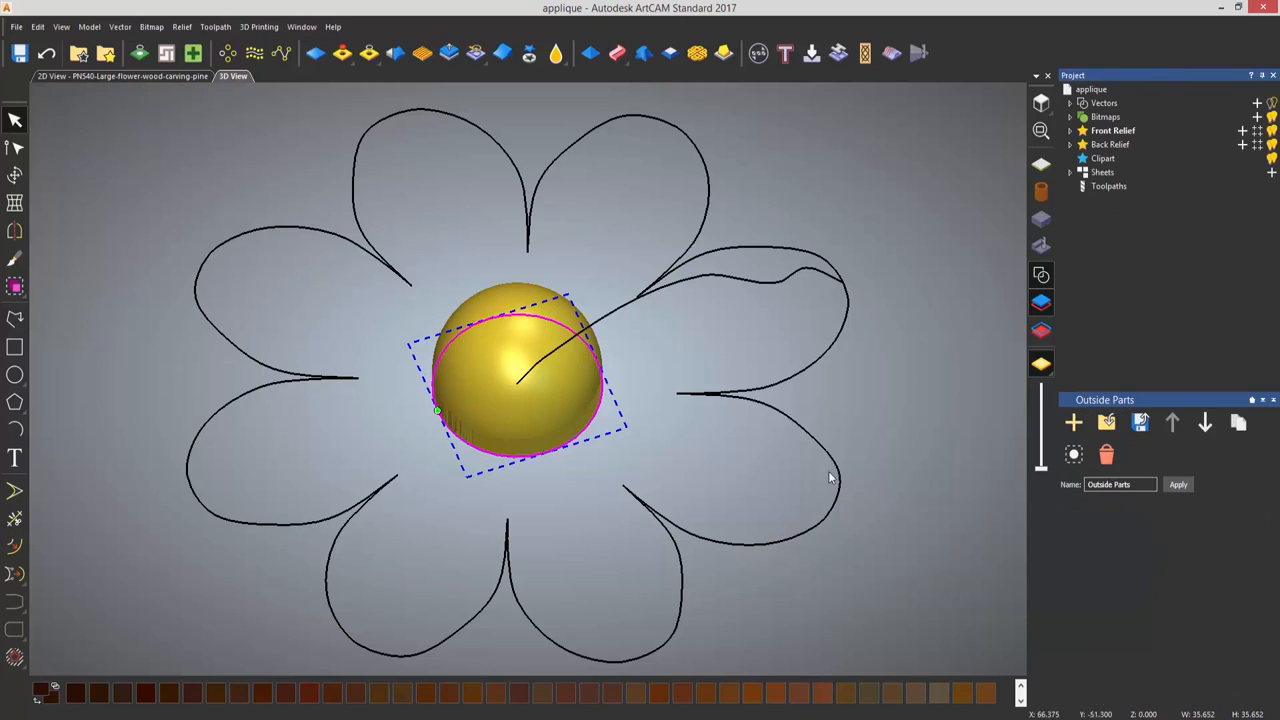
left_click(734, 460)
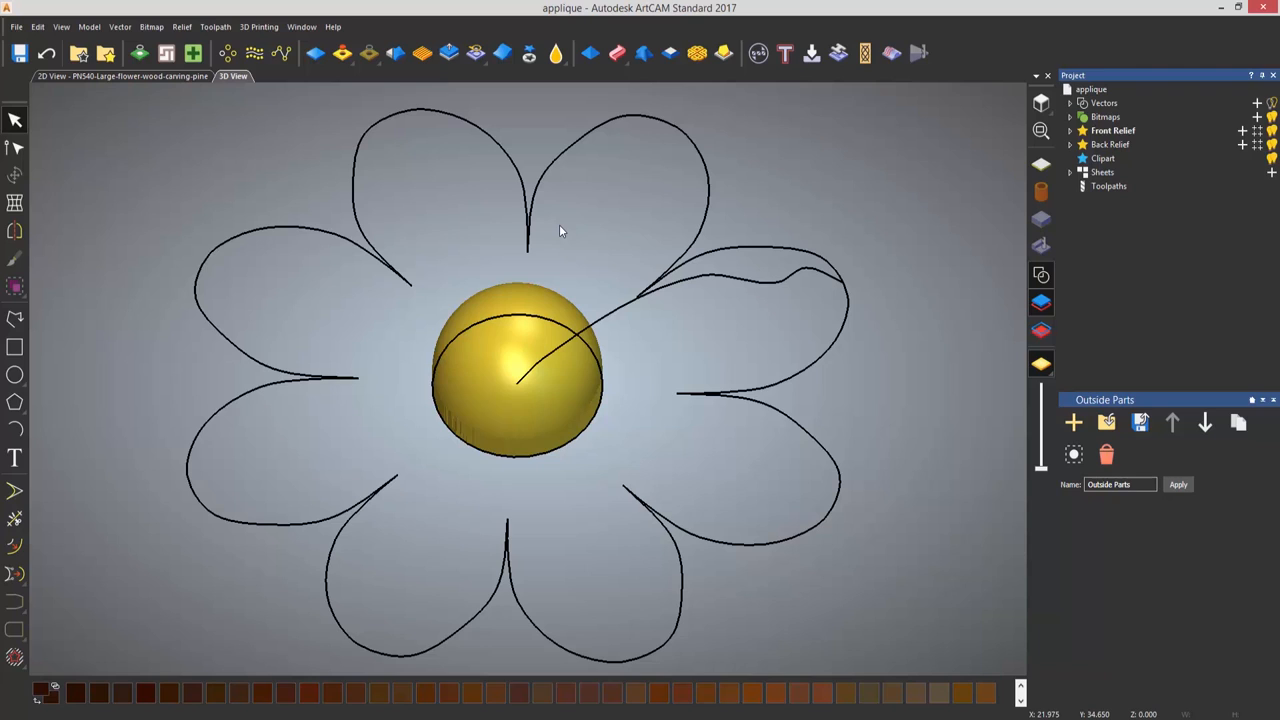
- Use the Spin tool with the wavy curve from the flower's centre as start profile for a 360-degree sweep
left_click(617, 53)
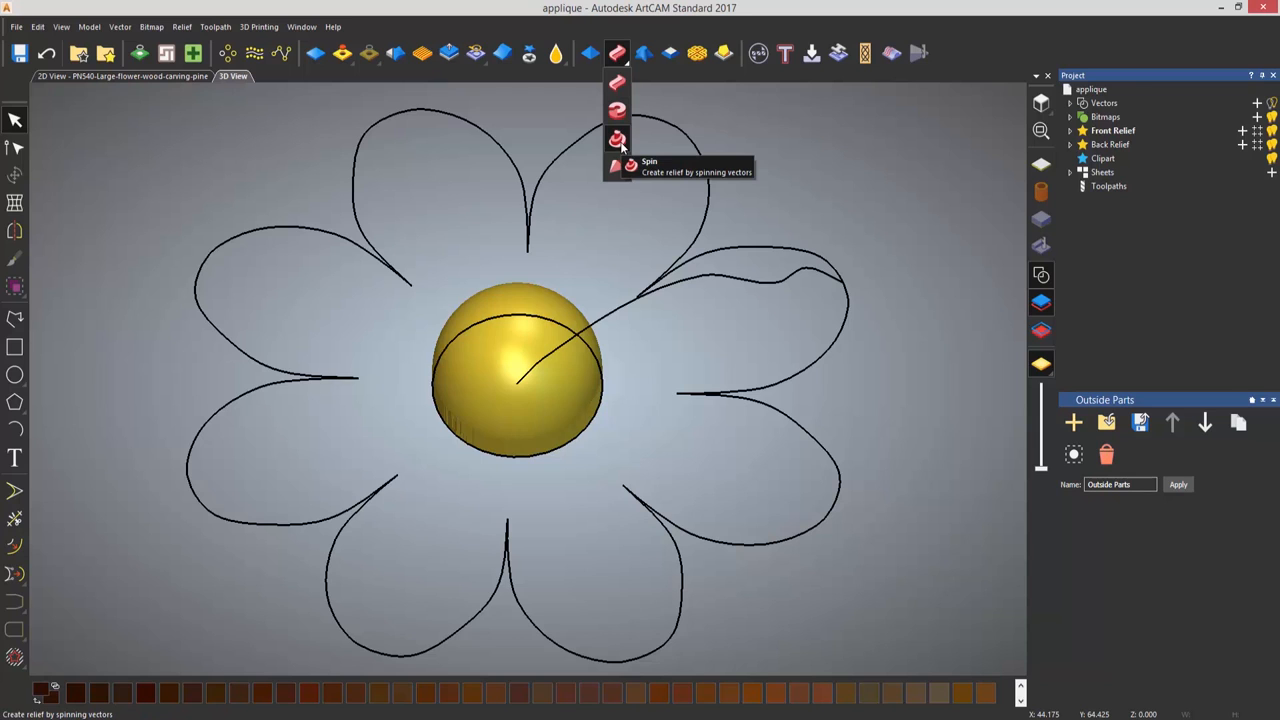
left_click(618, 140)
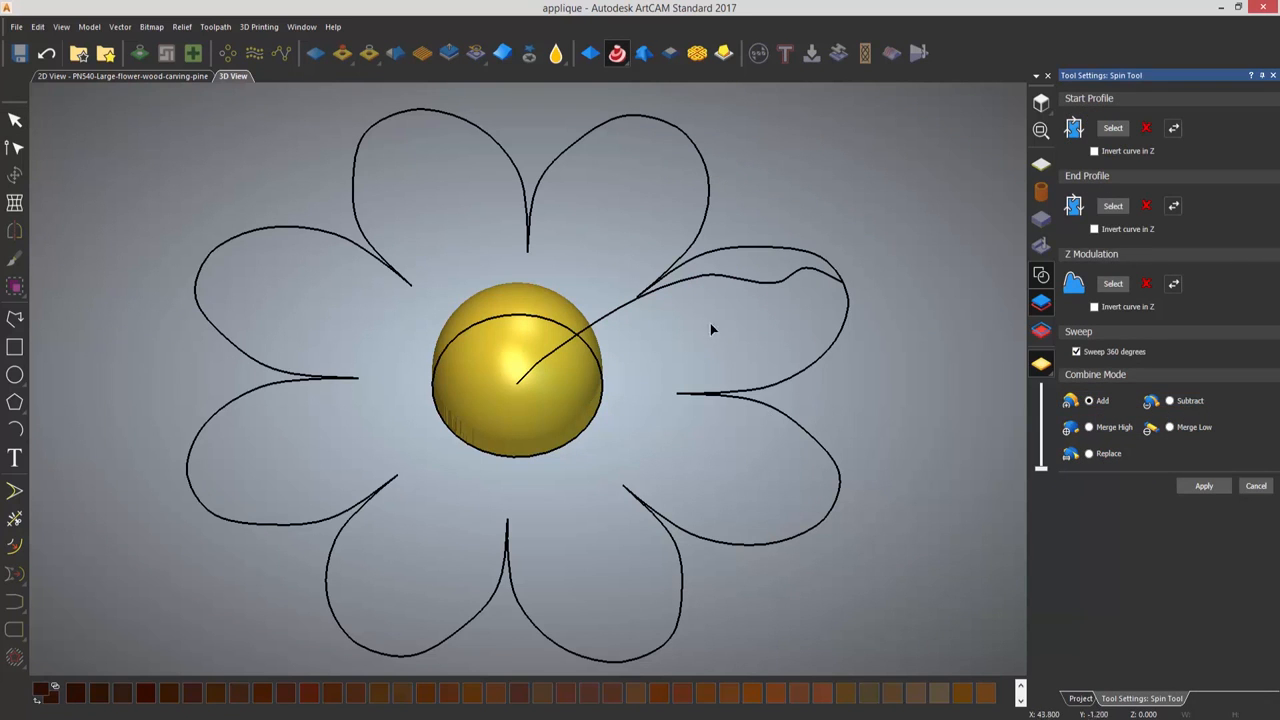
left_click(677, 287)
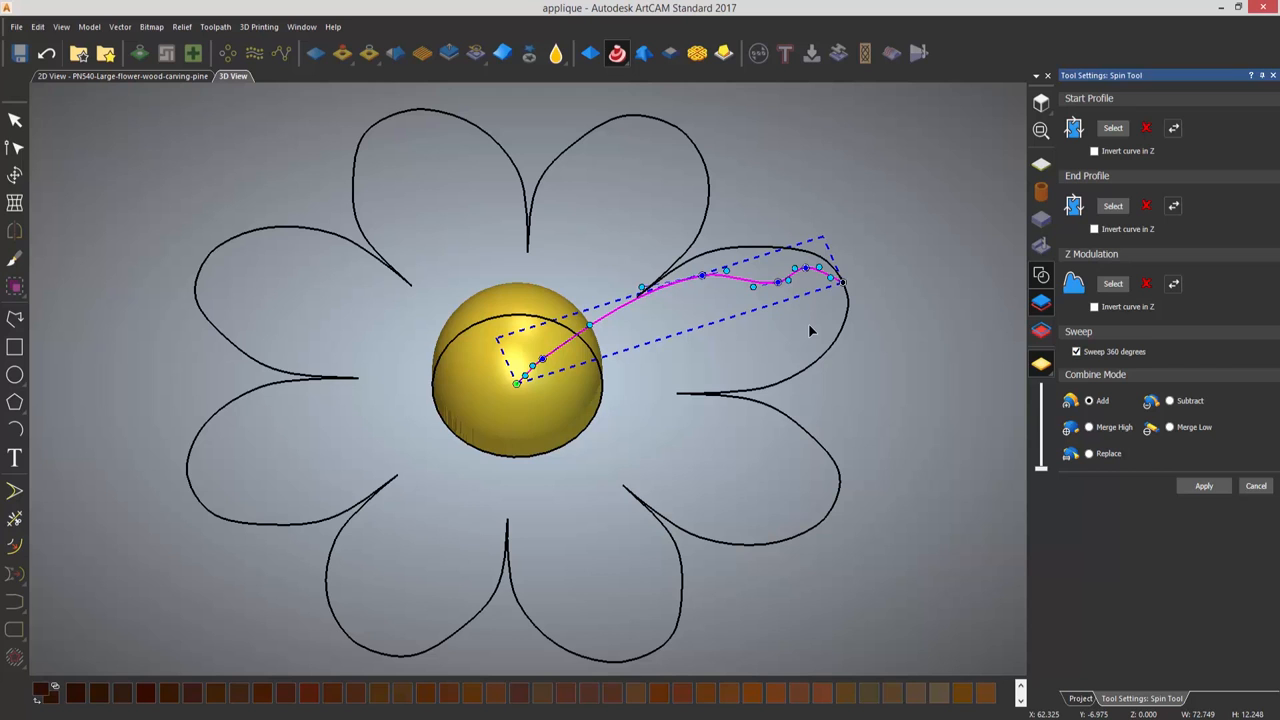
left_click(1116, 129)
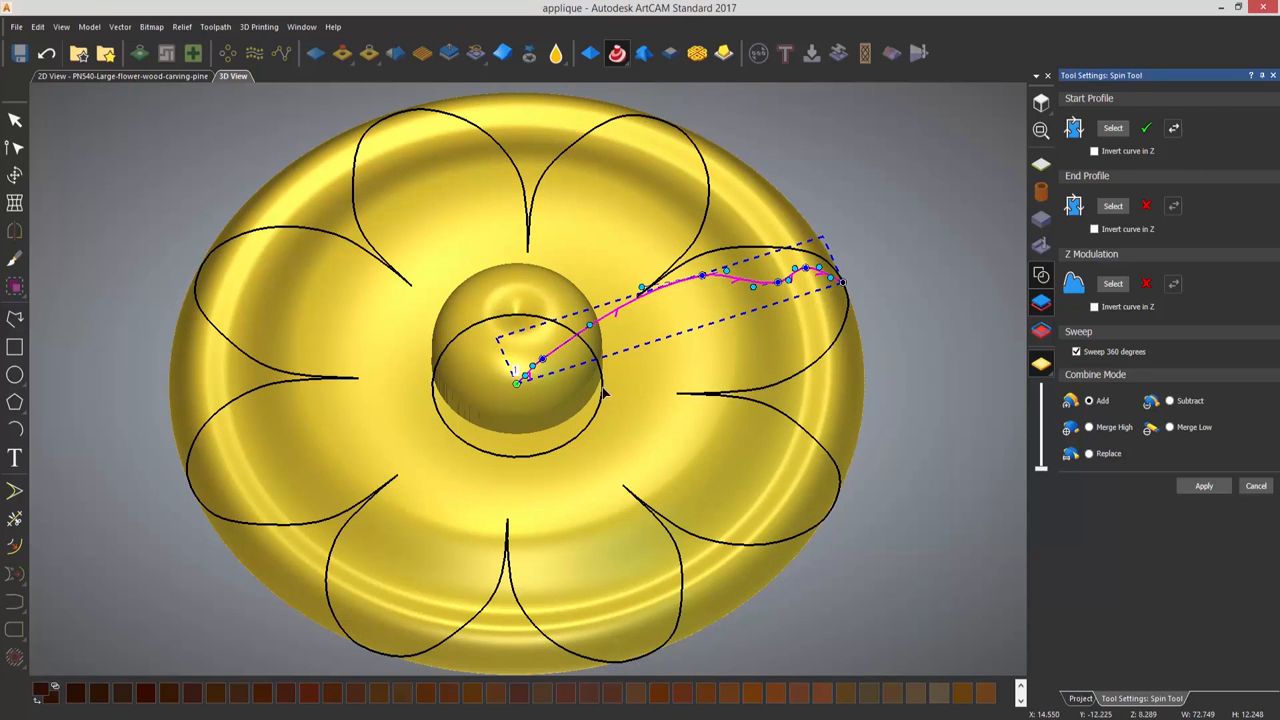
- Raise the inner section of the spin profile curve and set the combine mode to Merge High
left_click_drag(604, 393, 565, 415)
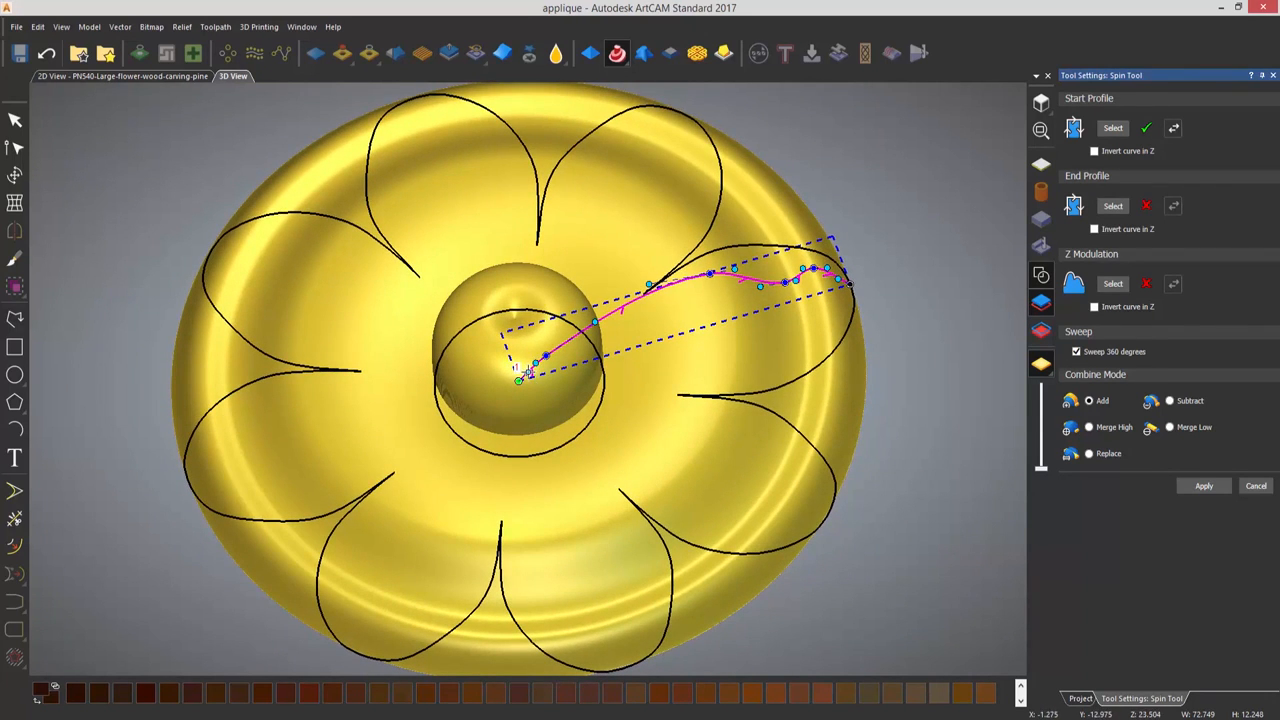
mouse_move(529, 372)
left_mouse_down()
mouse_move(528, 338)
mouse_move(536, 362)
left_mouse_up()
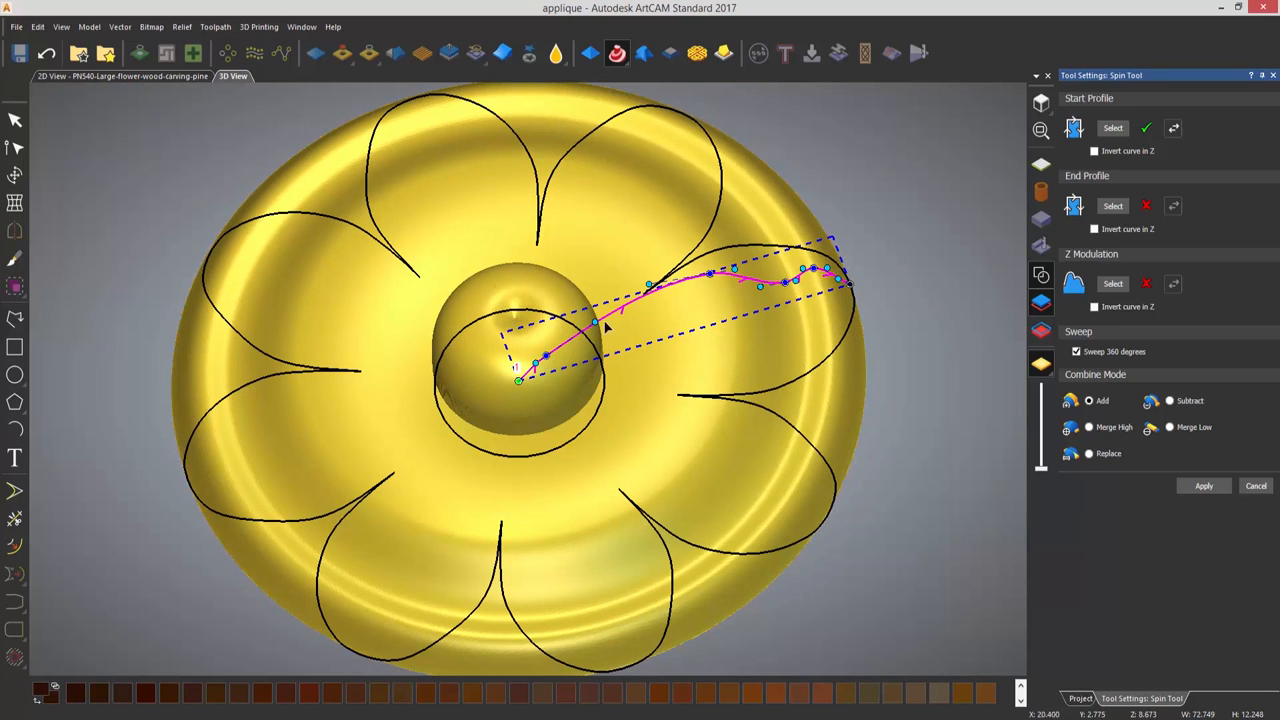
left_click_drag(605, 326, 604, 275)
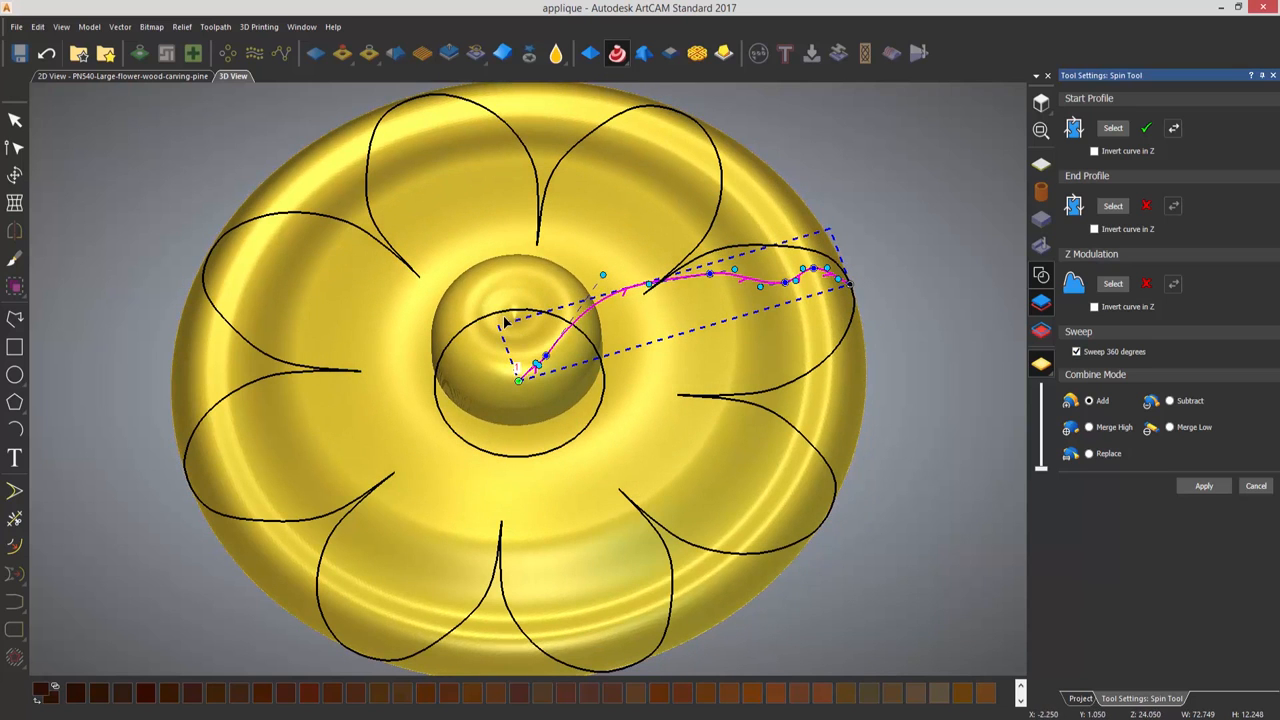
left_click(1089, 428)
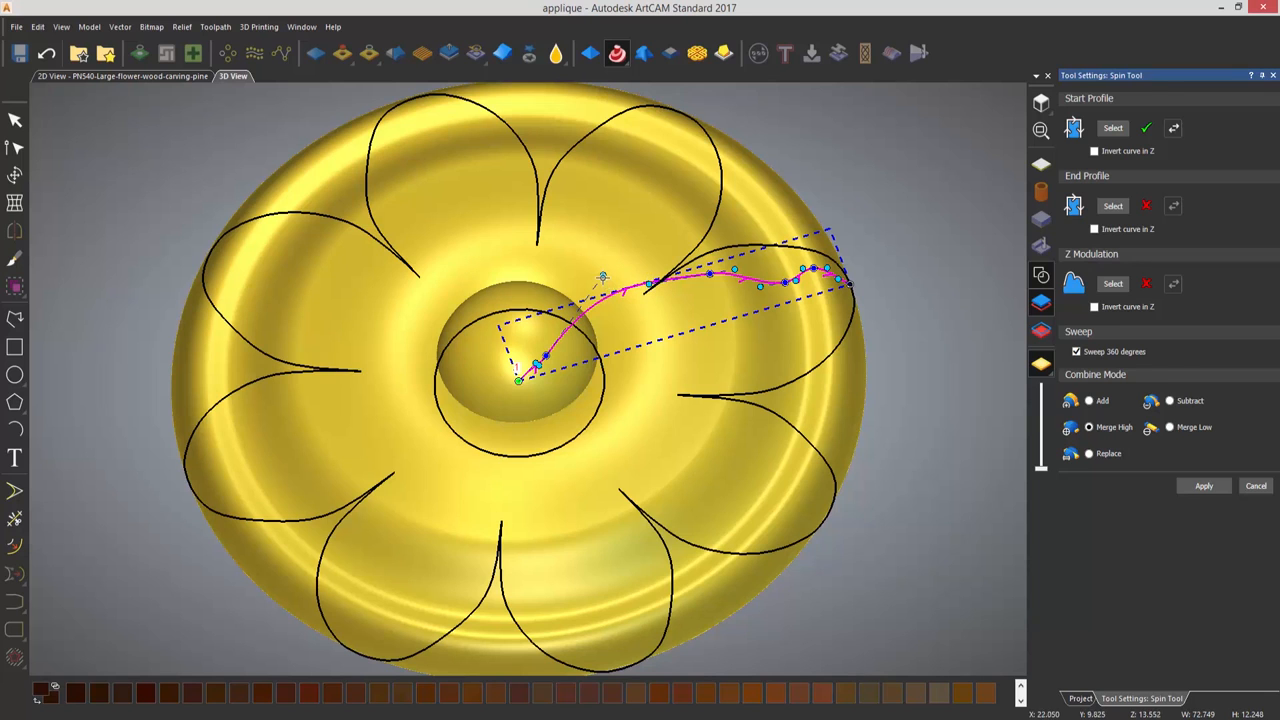
- Smooth the middle of the spin profile by extending its inner curve handle outward and shifting the inner and outer nodes
left_click_drag(604, 274, 648, 259)
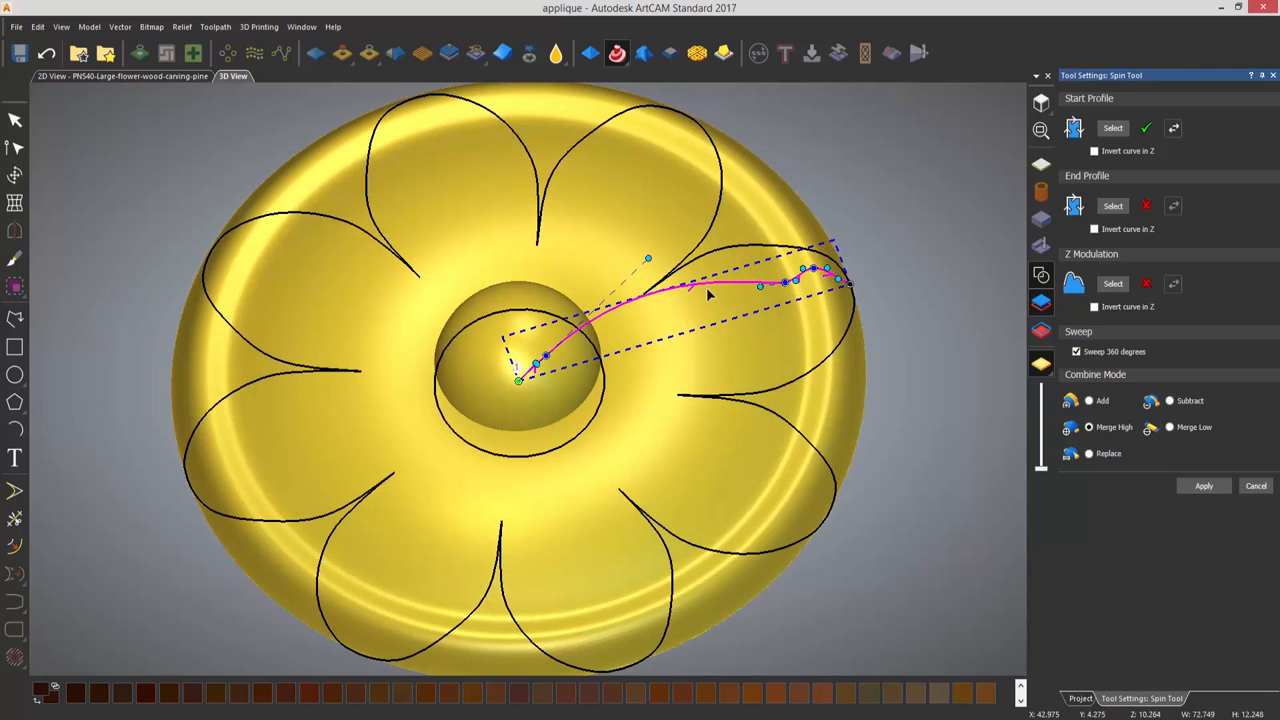
left_click_drag(786, 284, 760, 279)
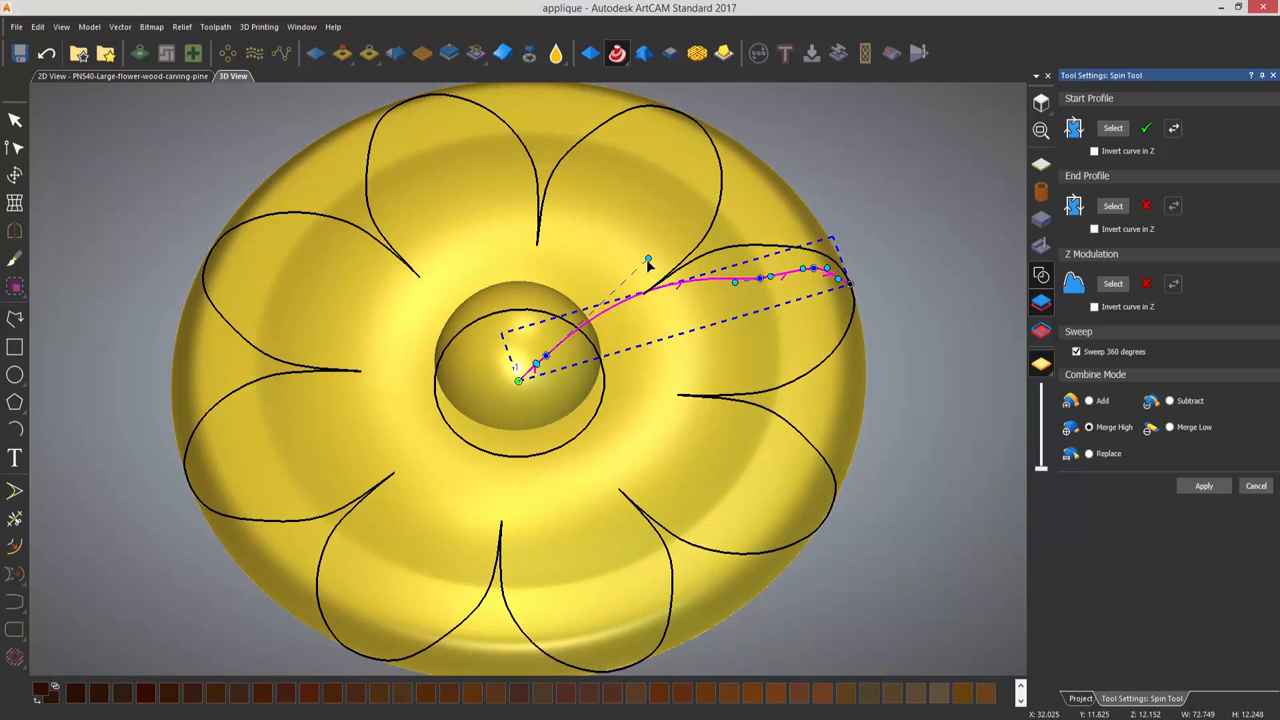
left_click_drag(648, 259, 670, 239)
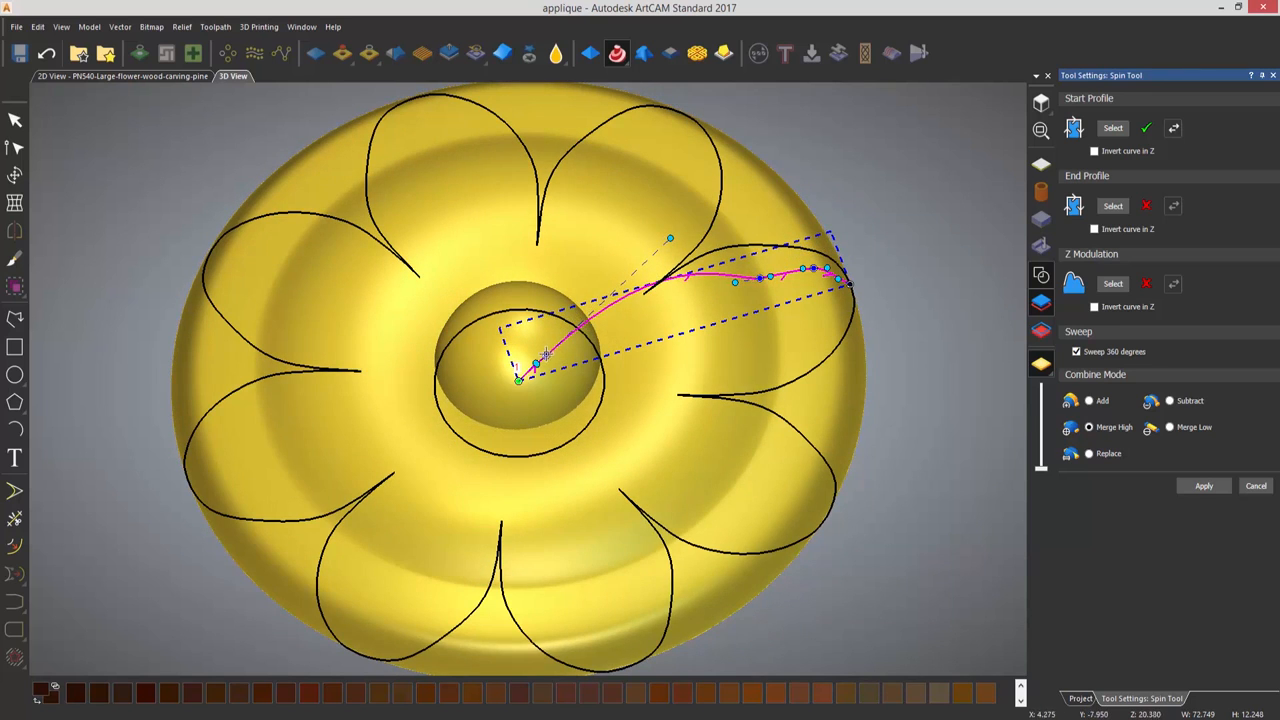
mouse_move(546, 354)
left_mouse_down()
mouse_move(584, 322)
mouse_move(560, 347)
left_mouse_up()
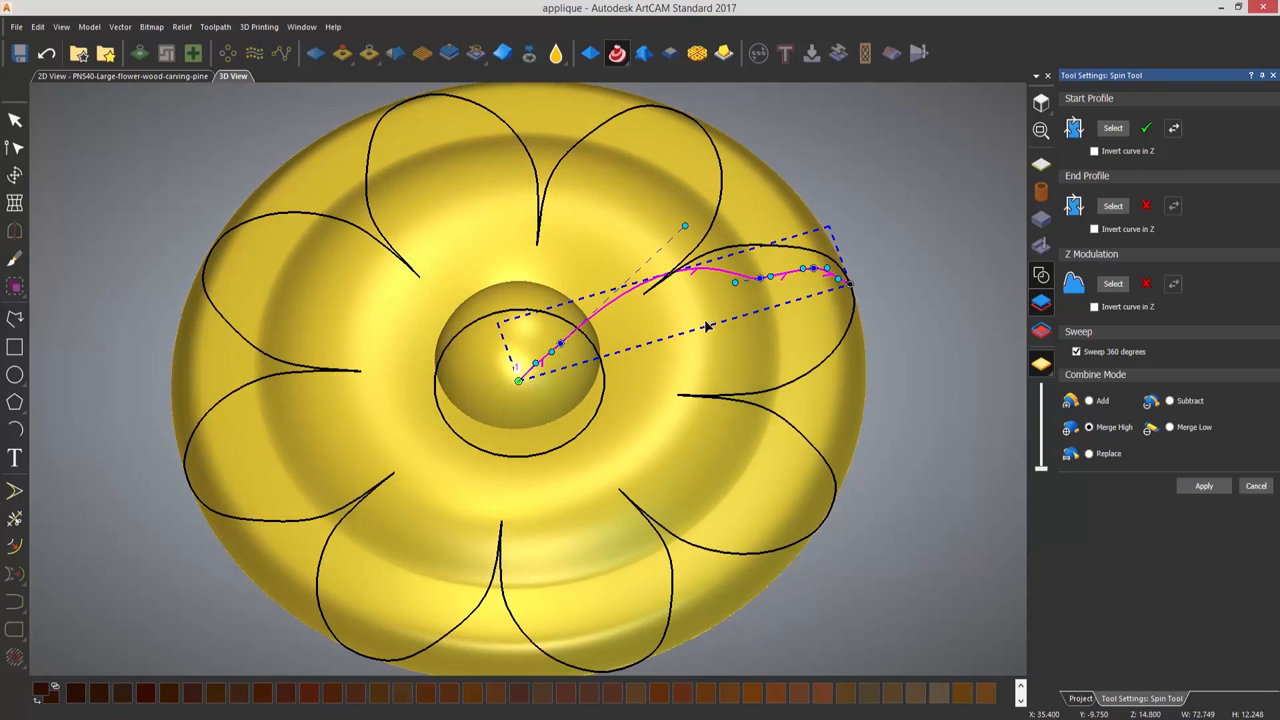
- Steepen the spin profile beside the centre dome and flatten its middle section by adjusting the curve's nodes and handles
left_click_drag(734, 282, 676, 285)
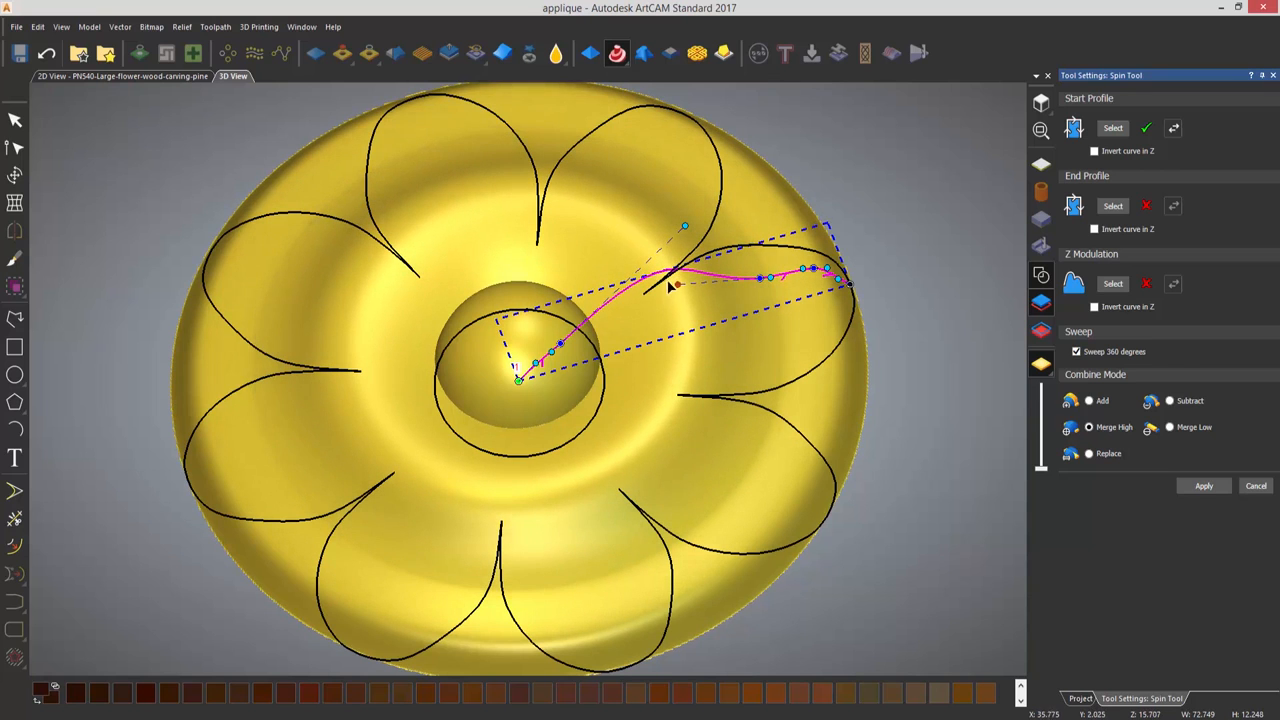
left_click_drag(684, 229, 606, 275)
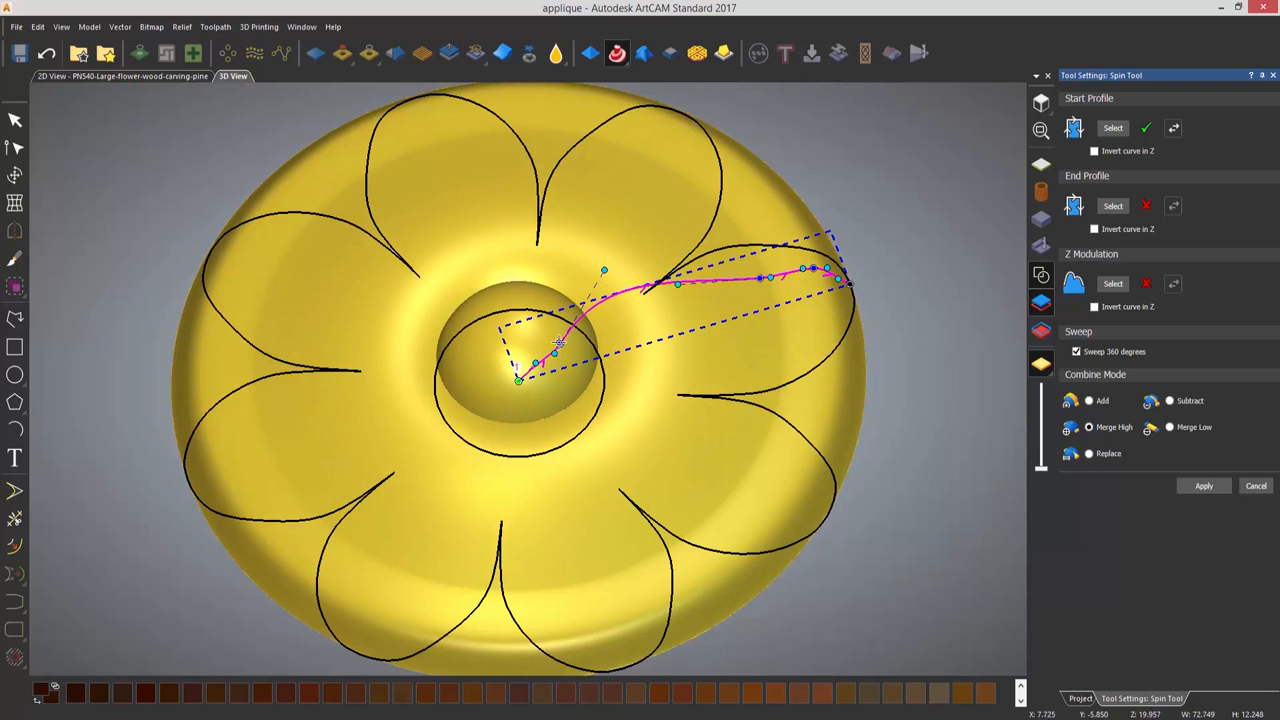
mouse_move(560, 343)
left_mouse_down()
mouse_move(521, 341)
mouse_move(534, 322)
mouse_move(556, 330)
left_mouse_up()
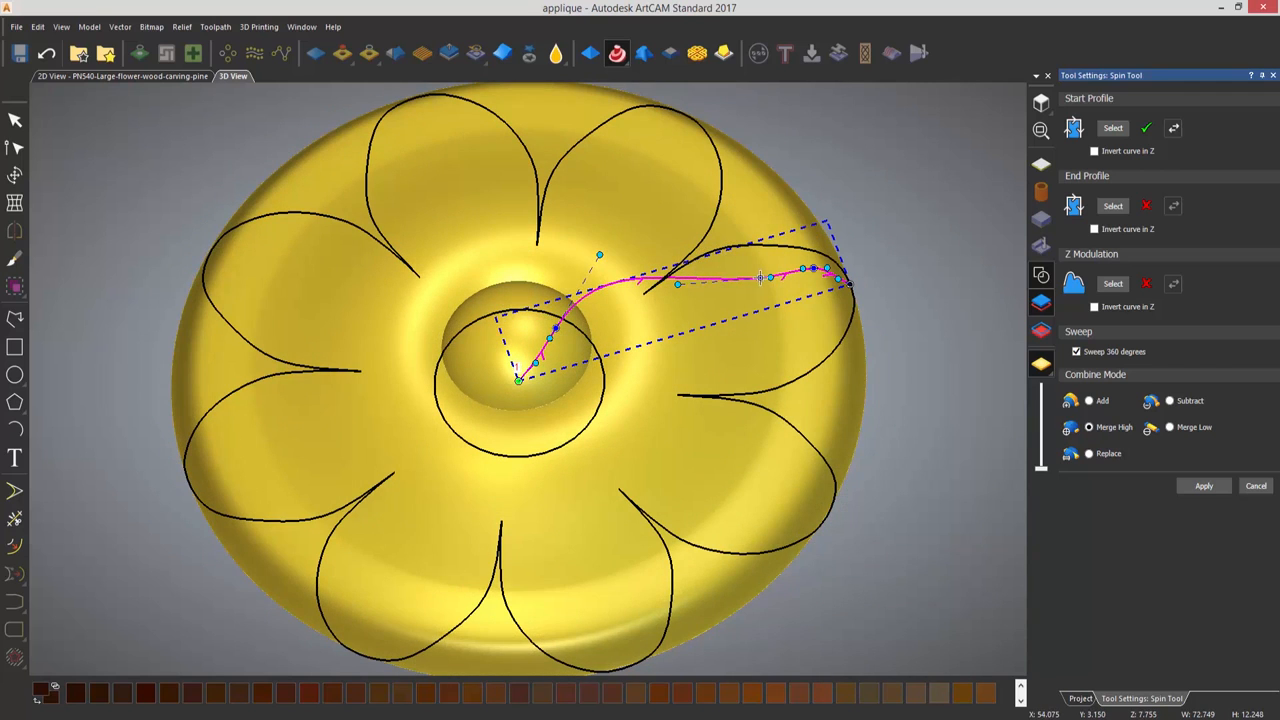
left_click_drag(760, 277, 800, 280)
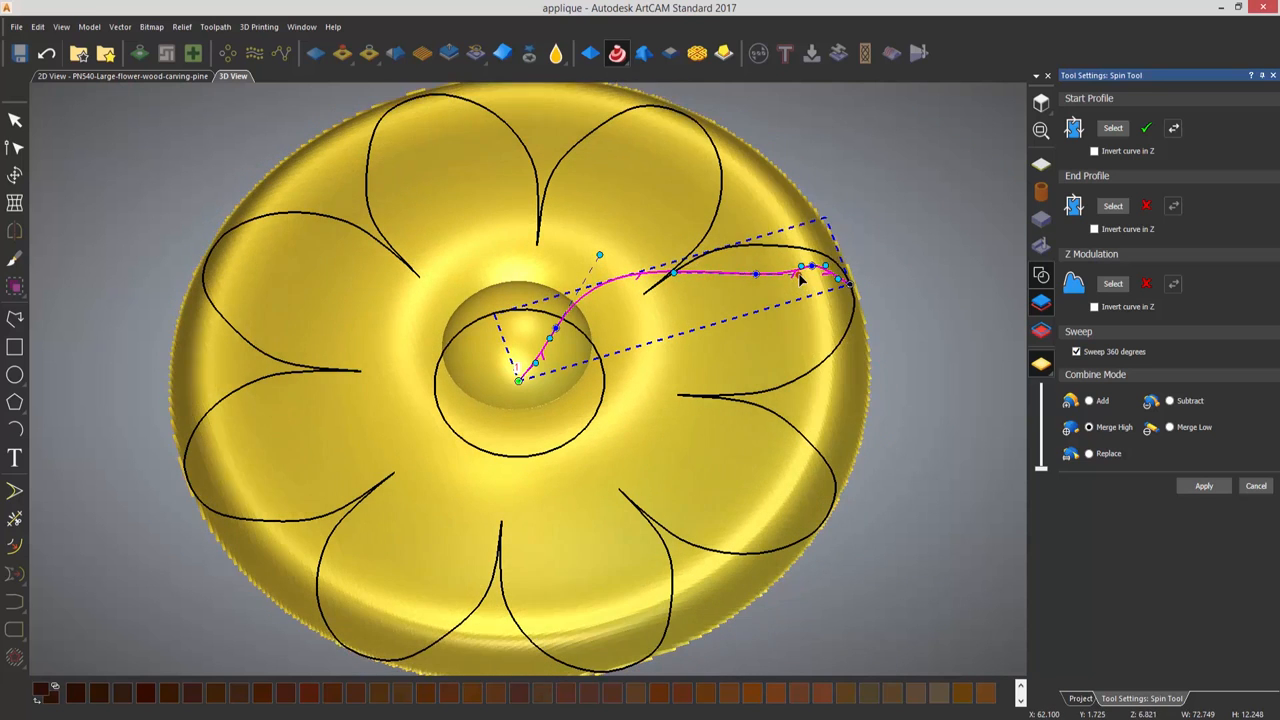
- Apply the spun relief, close the Spin tool, and deselect the profile curve
mouse_move(563, 420)
left_mouse_down()
mouse_move(598, 202)
mouse_move(566, 422)
mouse_move(580, 443)
mouse_move(566, 429)
left_mouse_up()
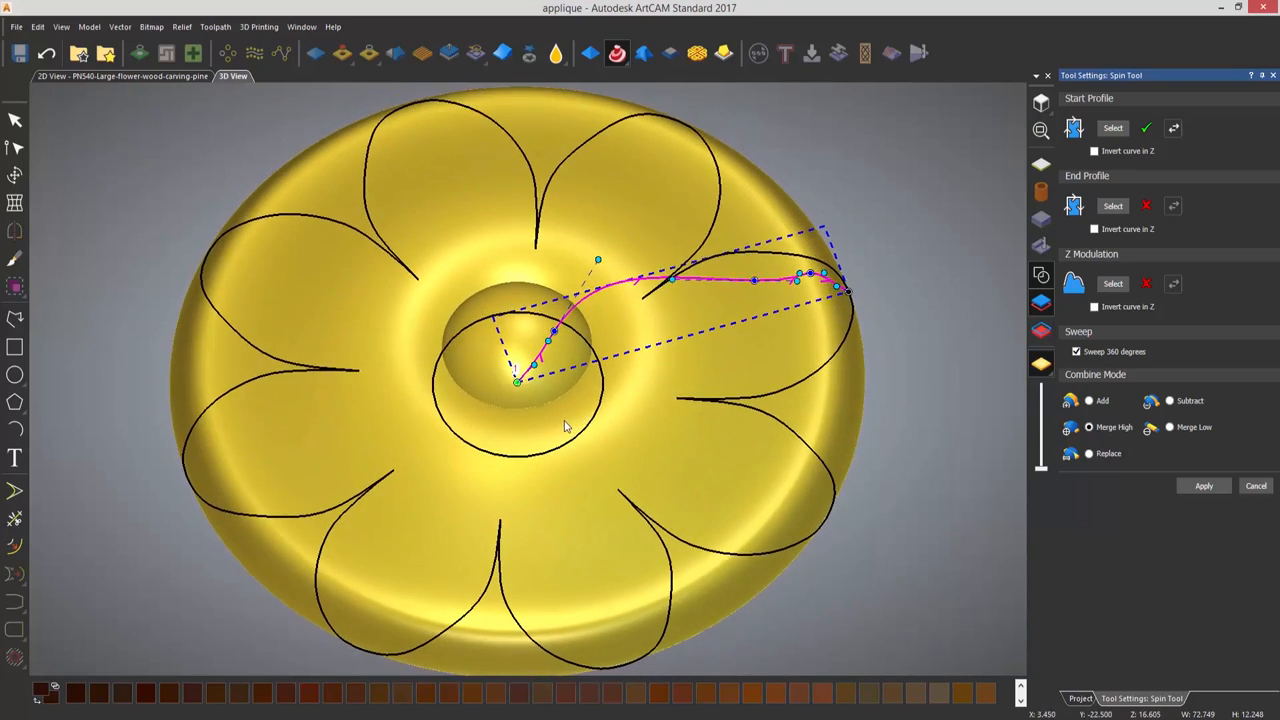
left_click(1194, 491)
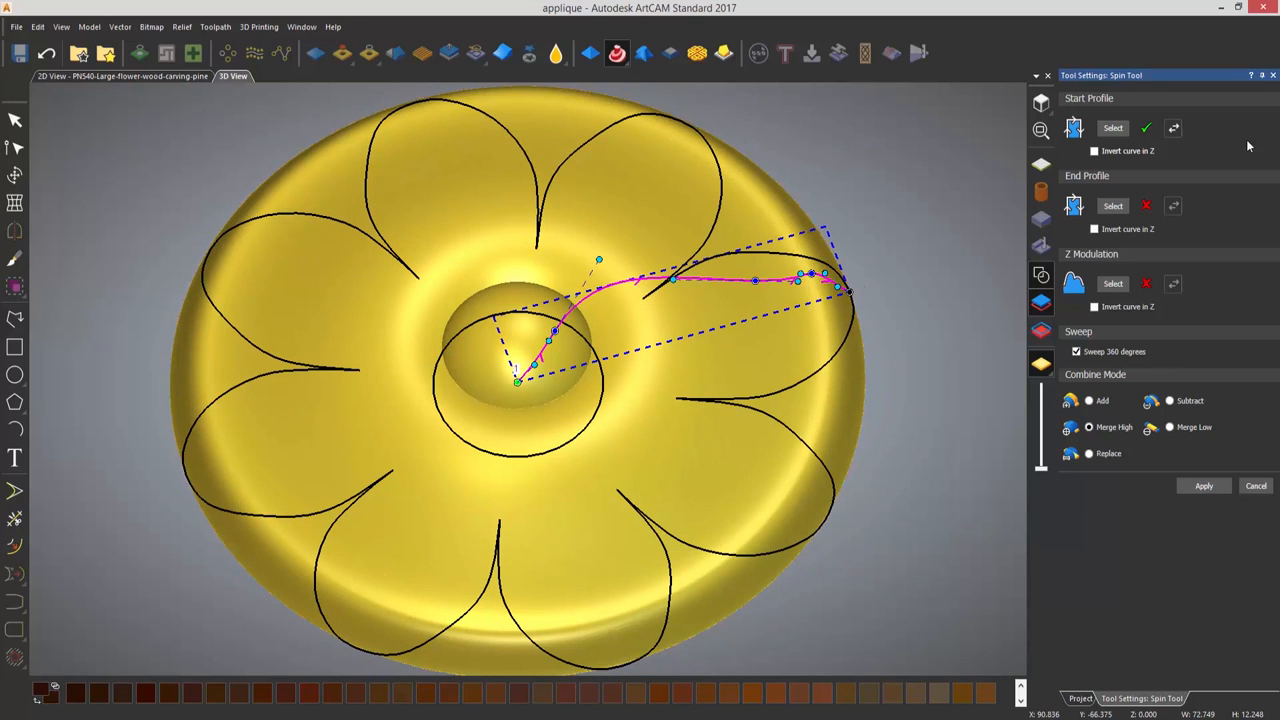
left_click(1273, 75)
left_click(904, 366)
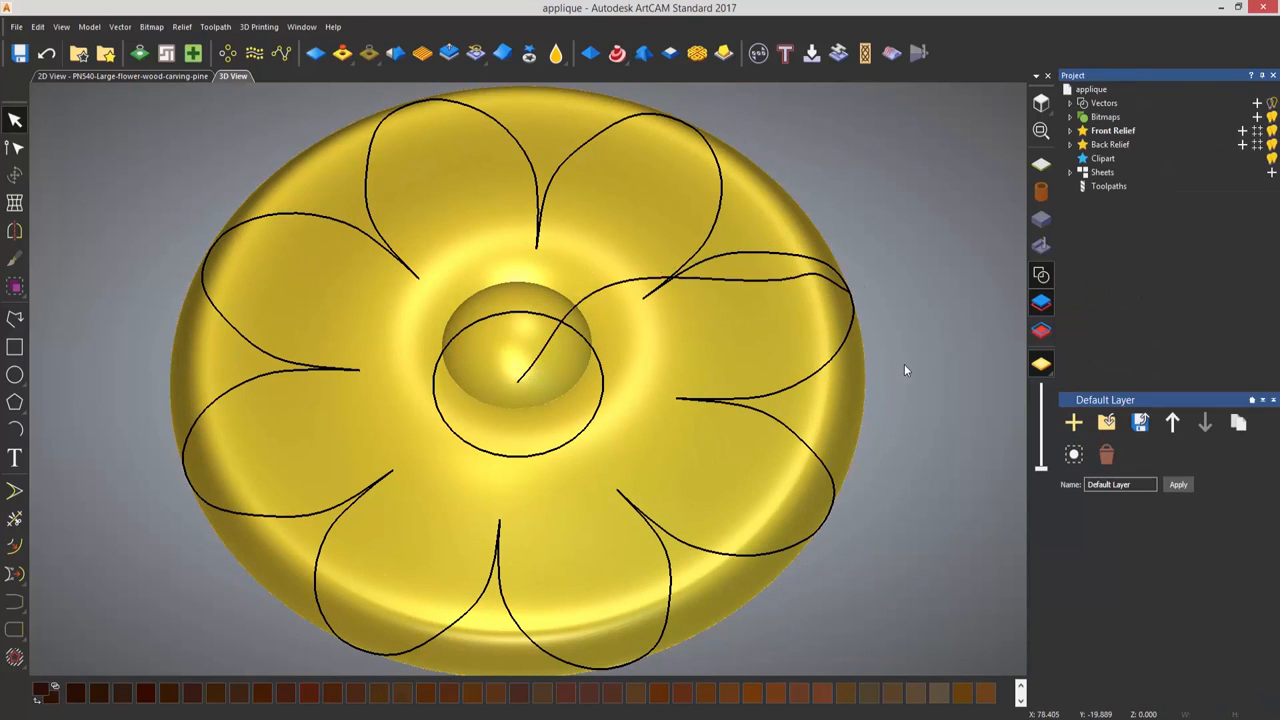
- Select the flower's petal outline vector
left_click(800, 389)
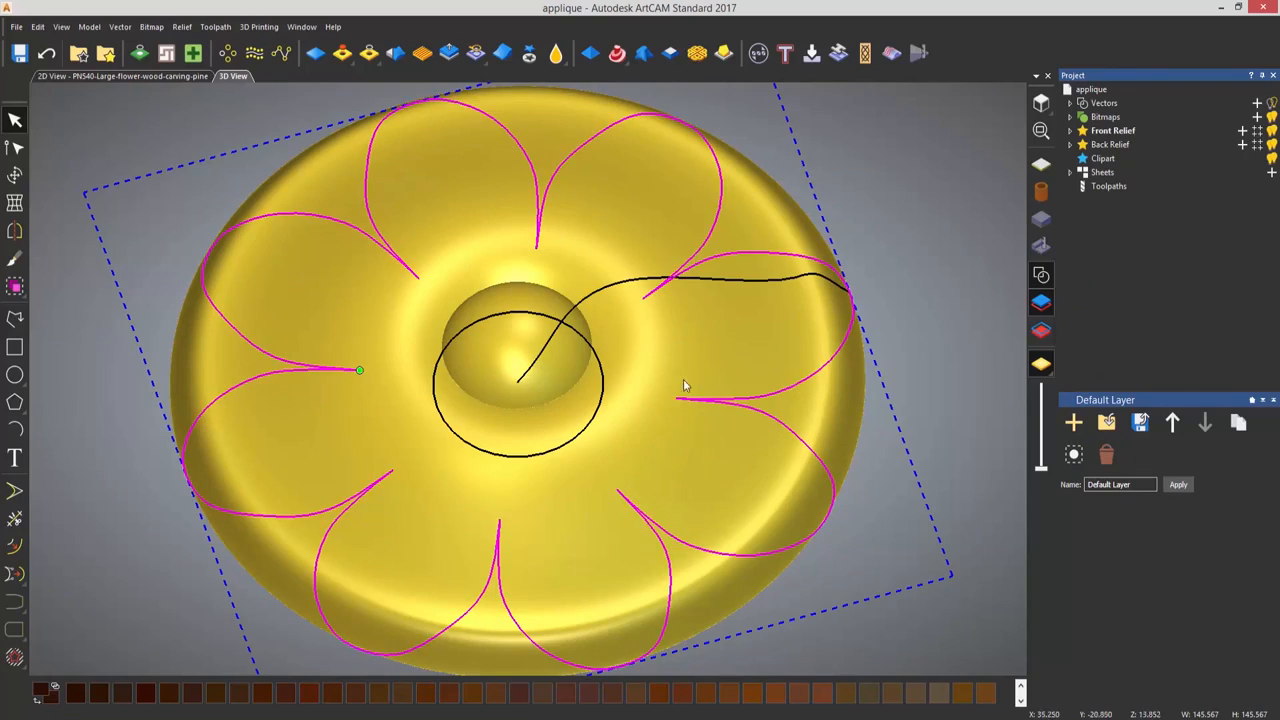
left_click_drag(683, 380, 792, 447)
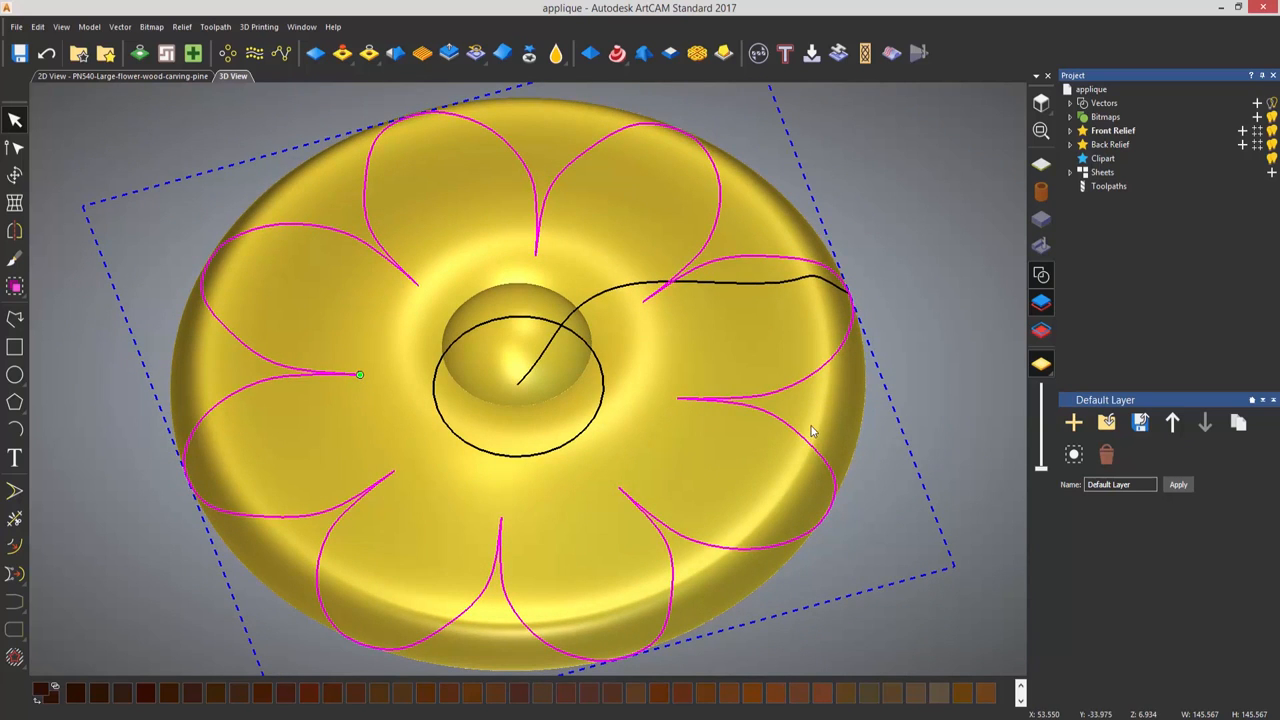
- Try zeroing the relief inside the petal outline and undo it
left_click(368, 54)
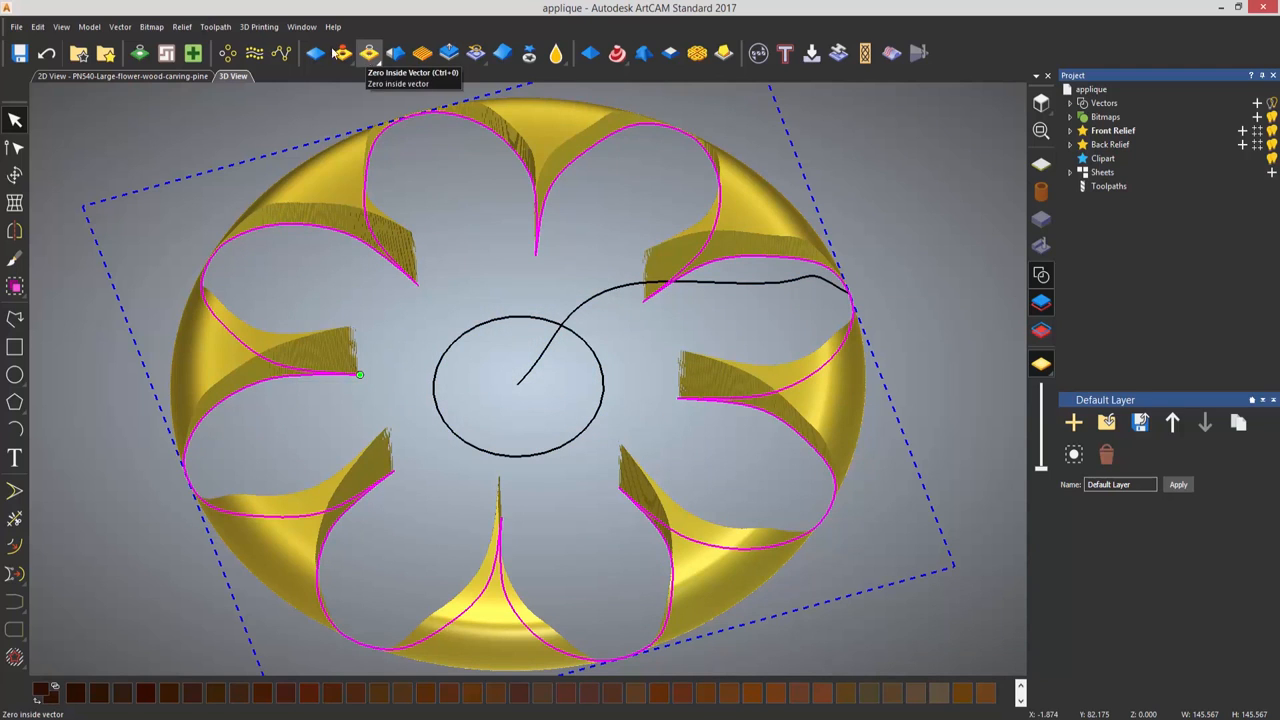
left_click(46, 53)
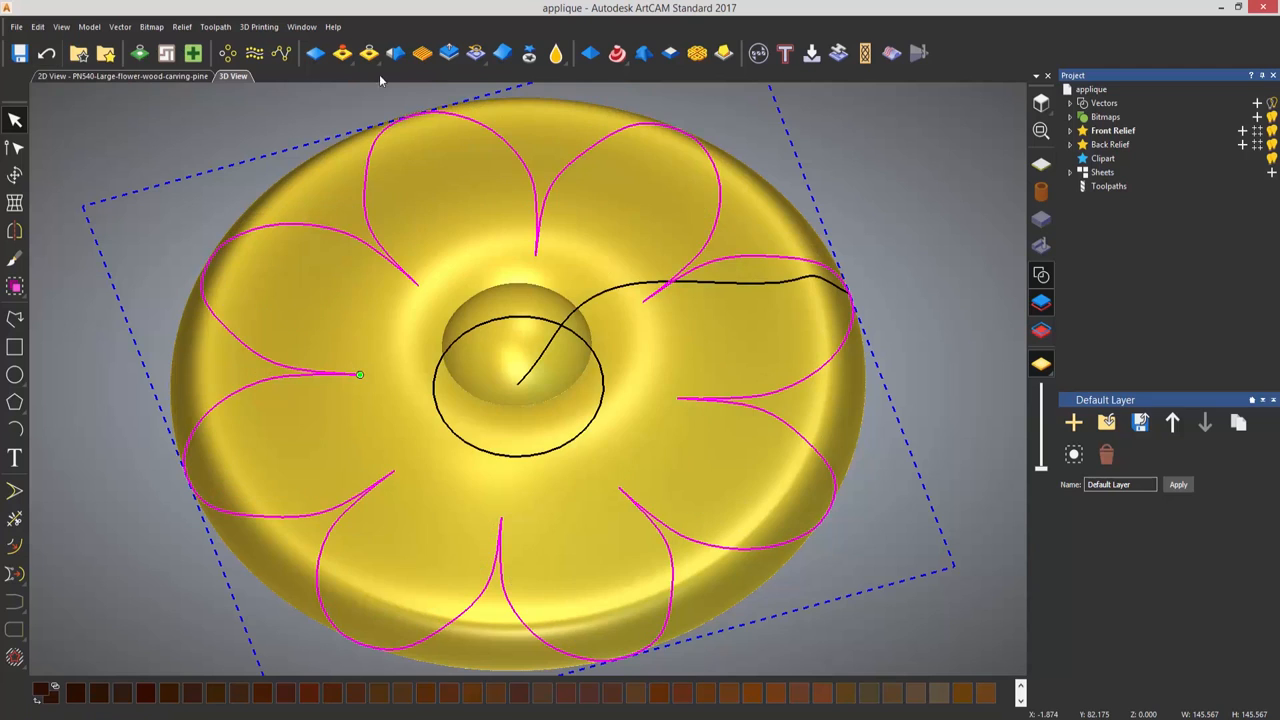
- Zero the relief outside the selected petal outline, deselect the outline, and hide the vectors in the 3D view
left_click(377, 58)
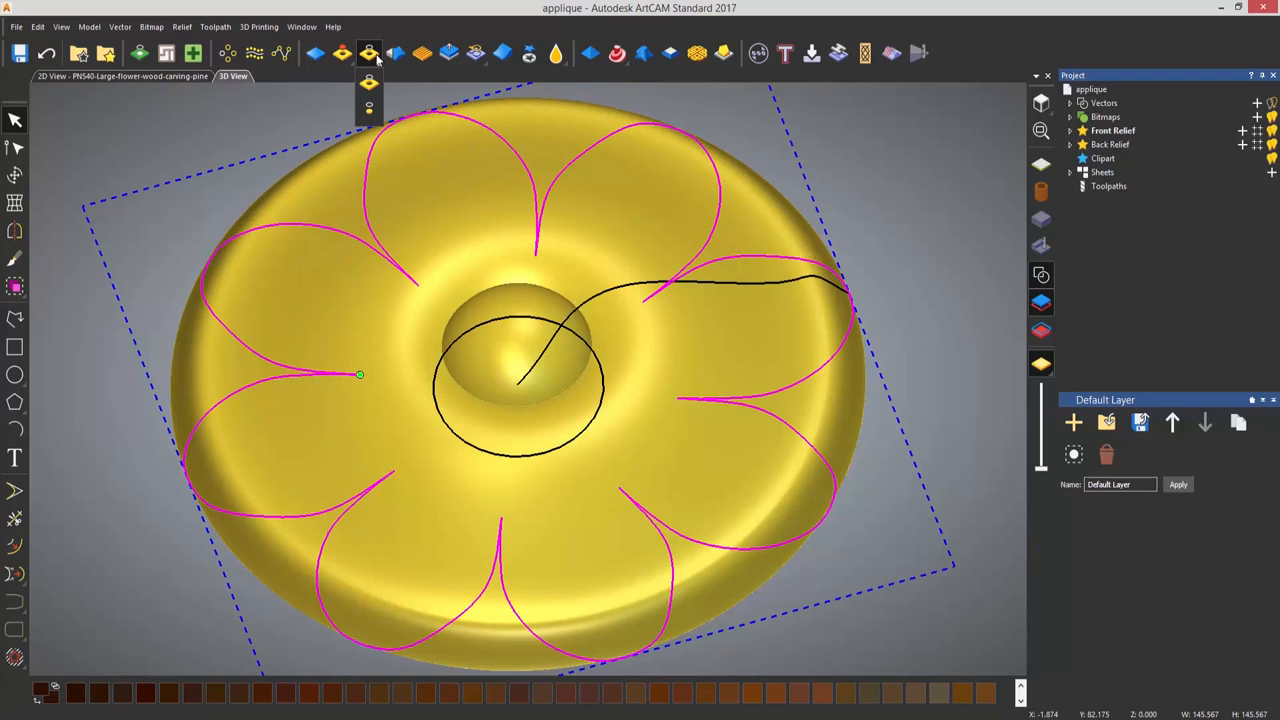
left_click(370, 113)
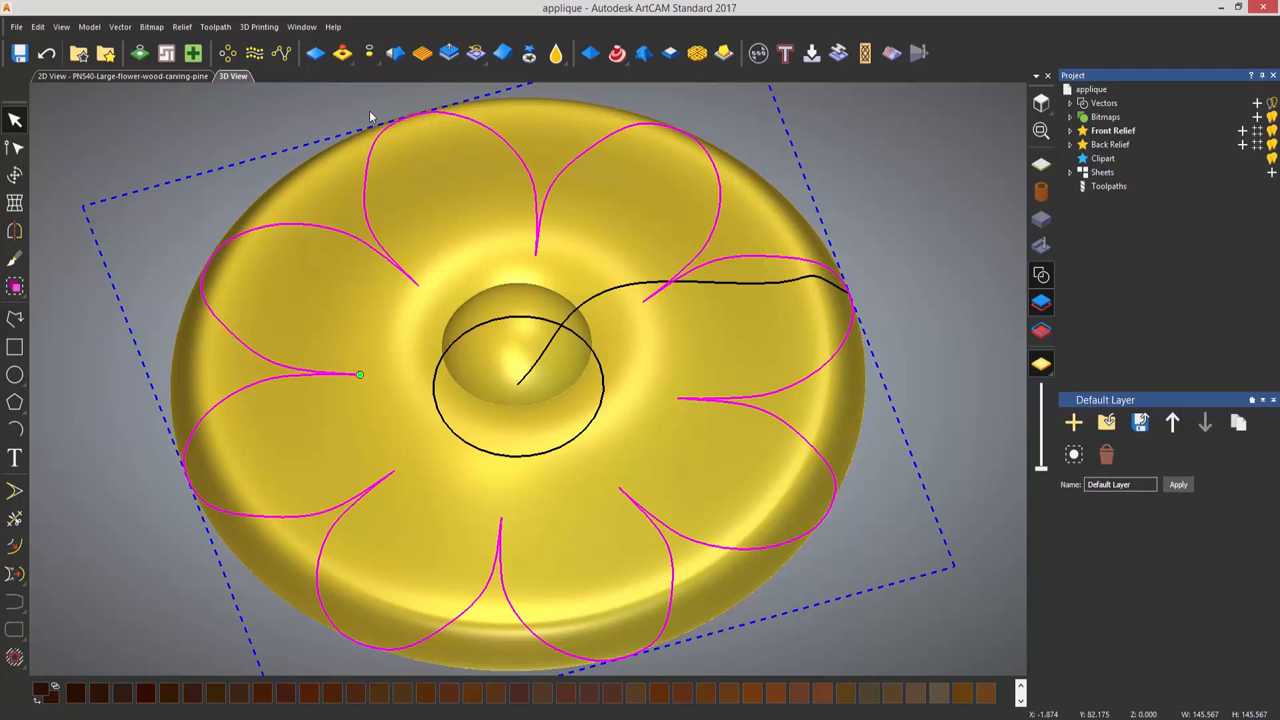
left_click_drag(681, 316, 629, 349)
left_click(869, 389)
left_click(1039, 284)
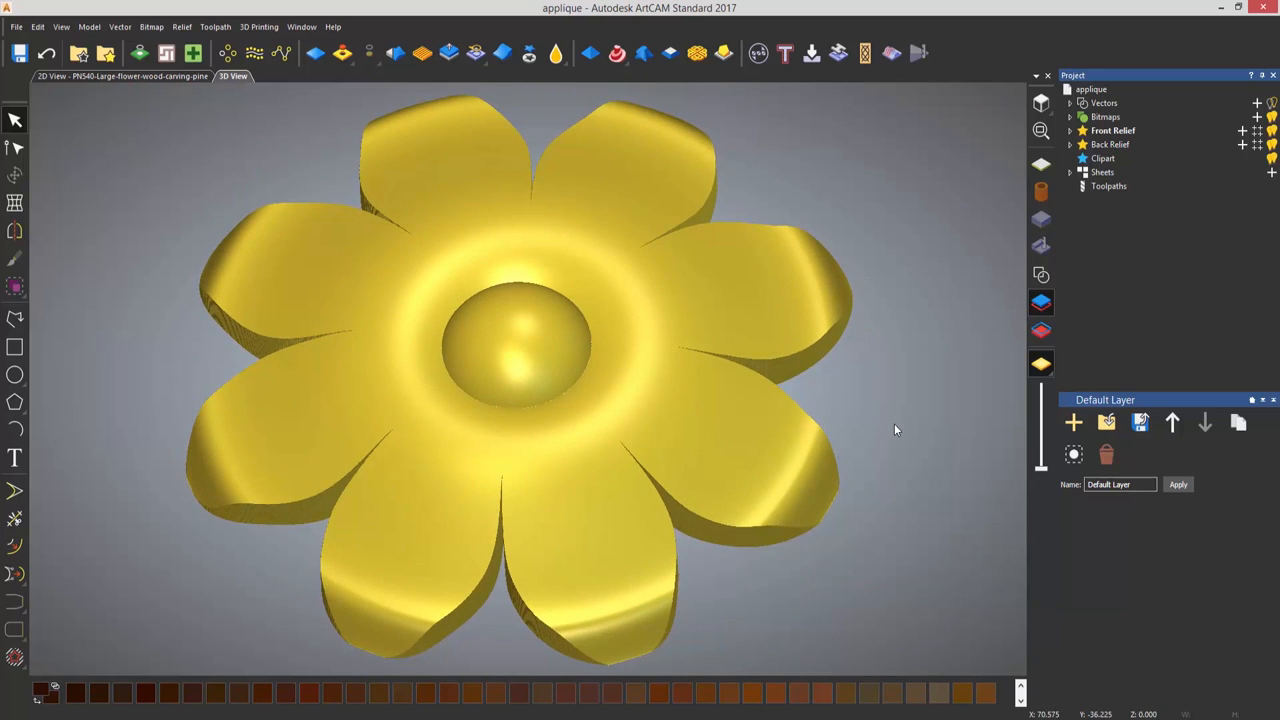
- Show the vectors again, make the Detail vector layer active and visible, and select all of its vectors
left_click(1041, 274)
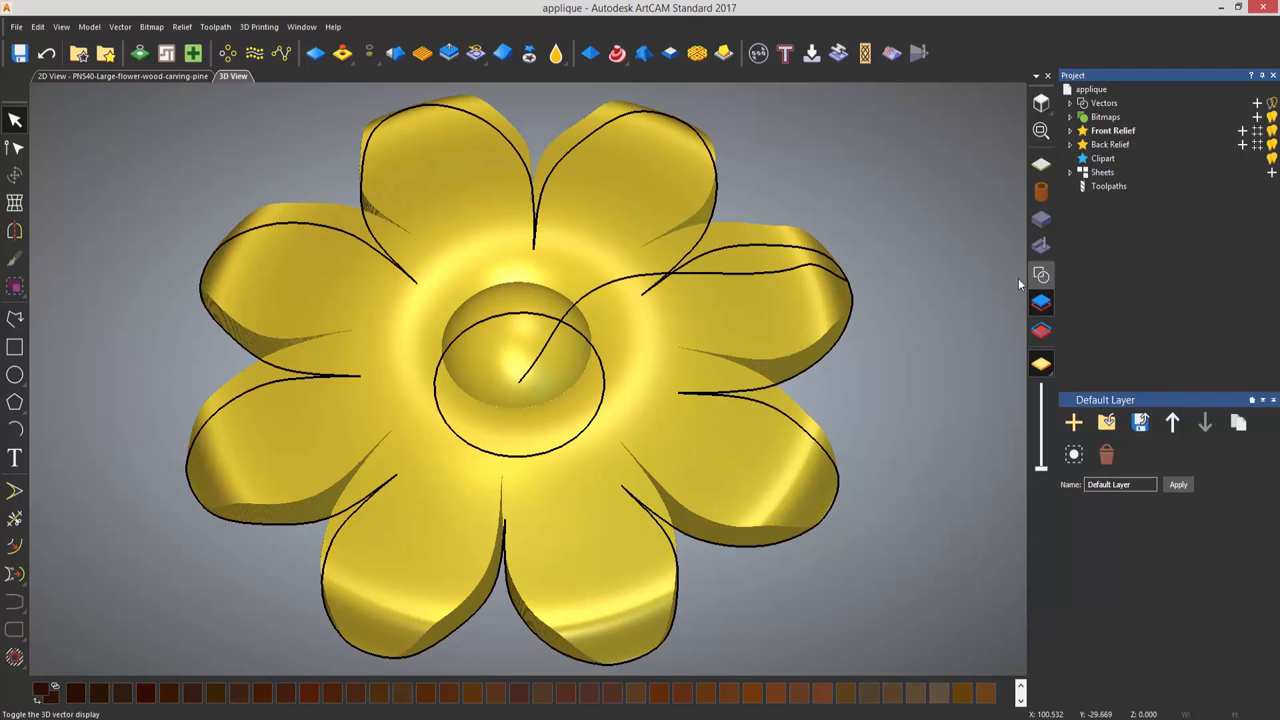
left_click(1070, 104)
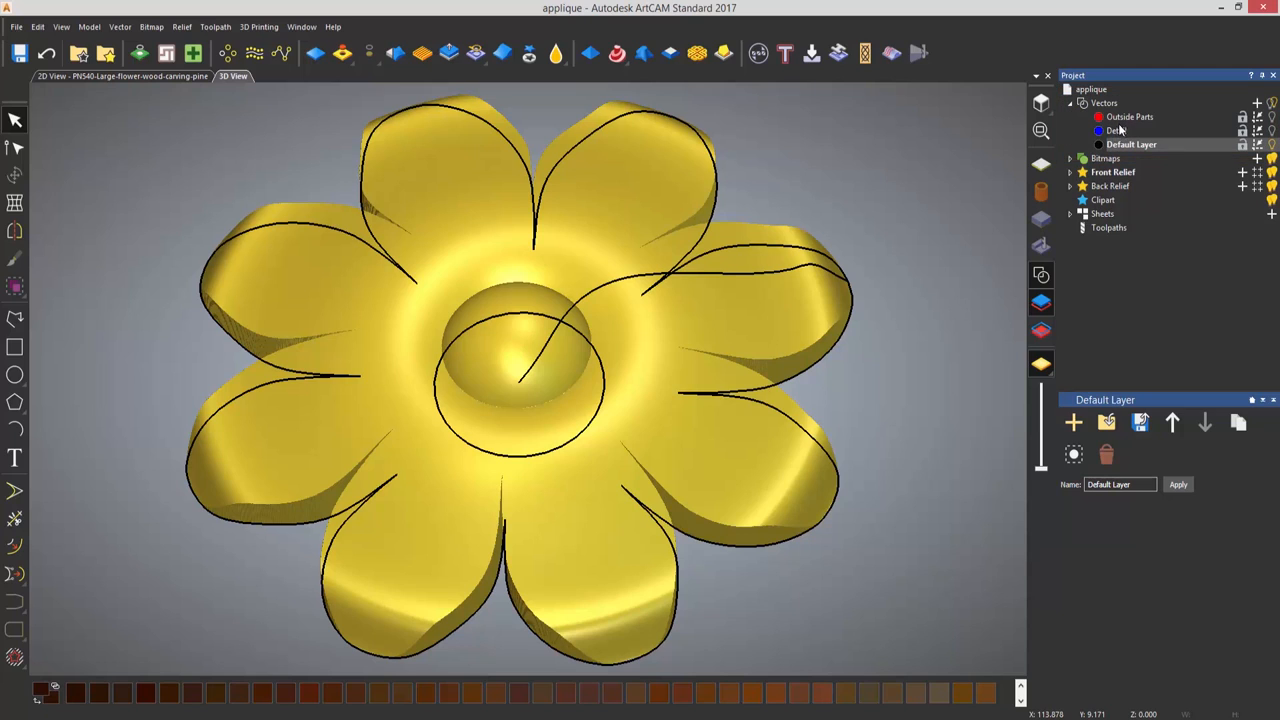
left_click(1118, 131)
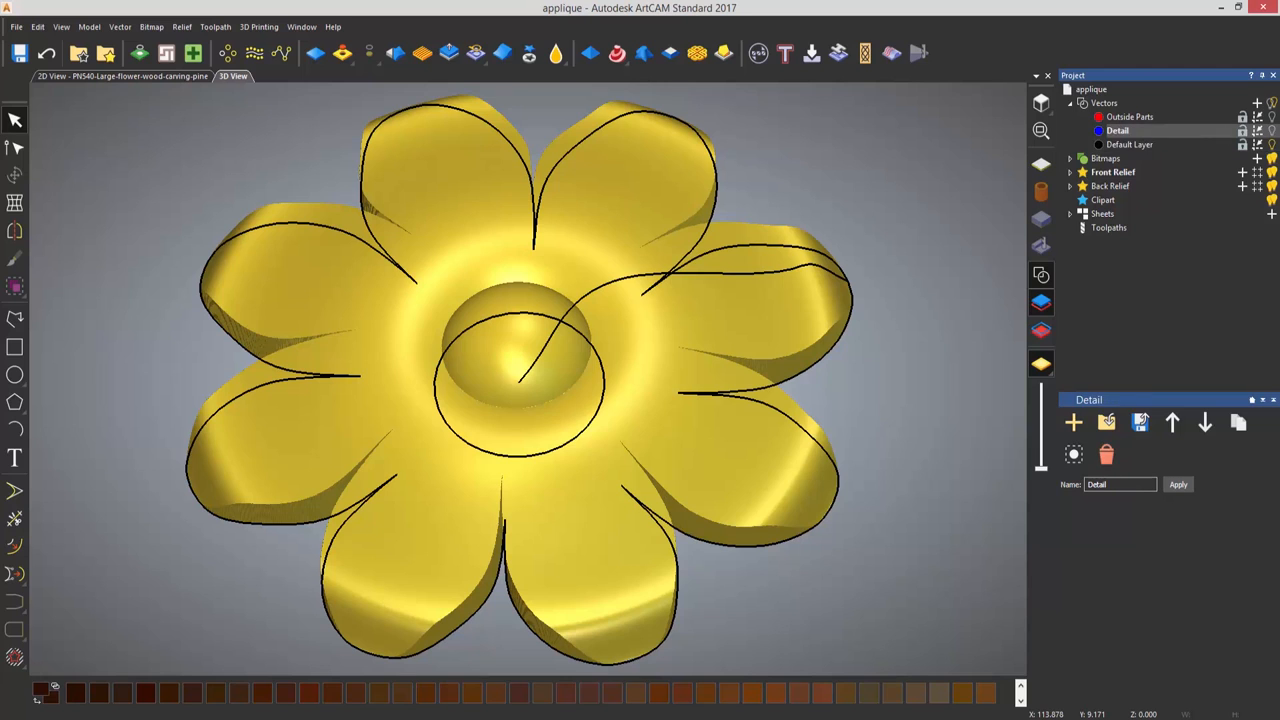
left_click(1272, 131)
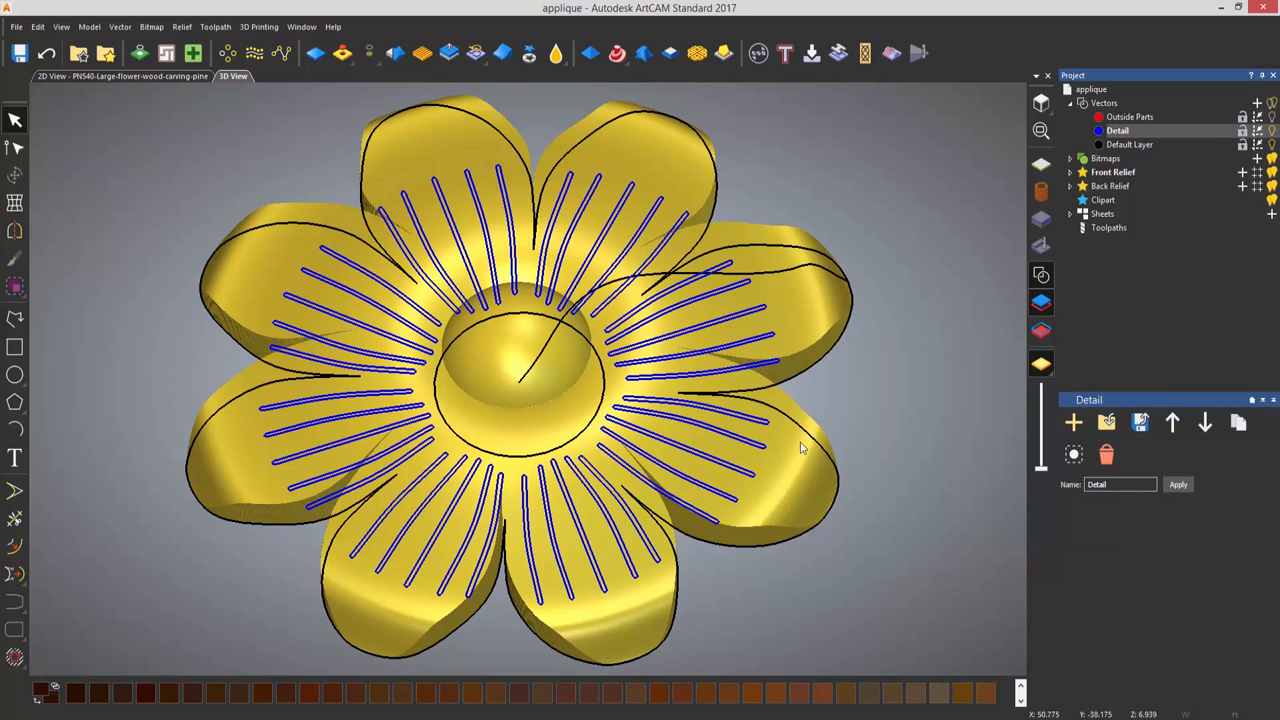
right_click(1151, 134)
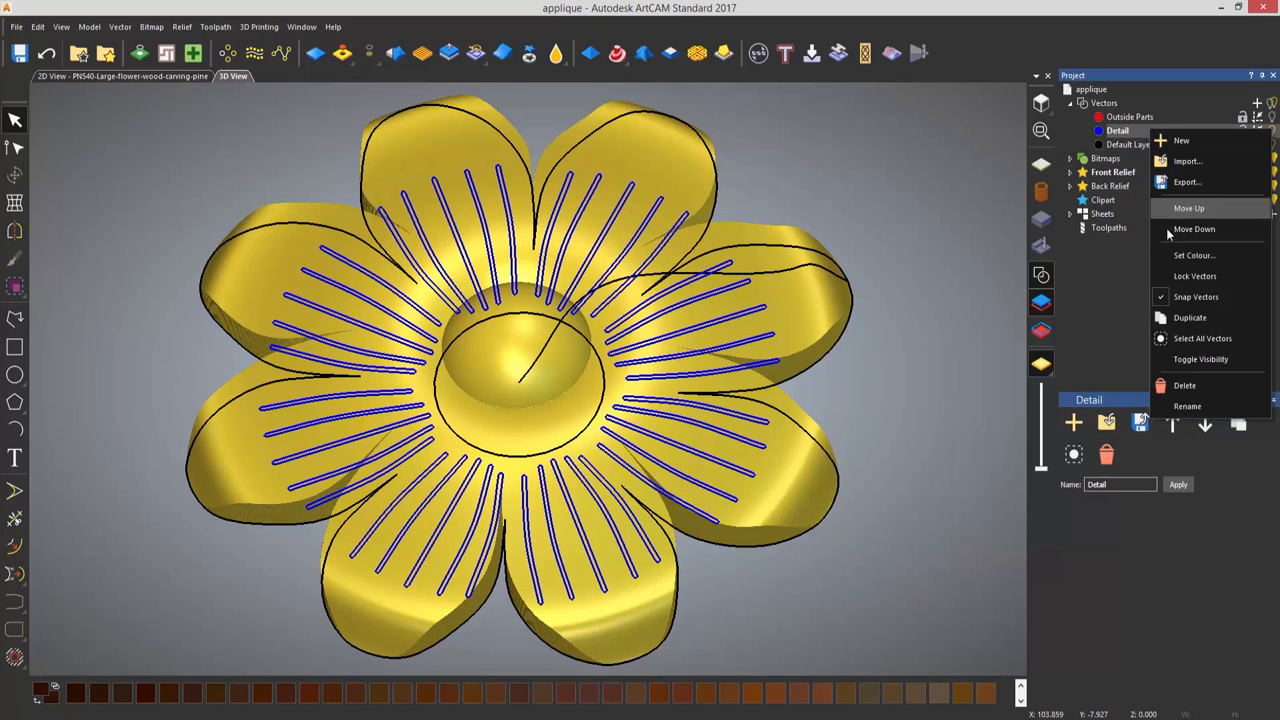
left_click(1204, 339)
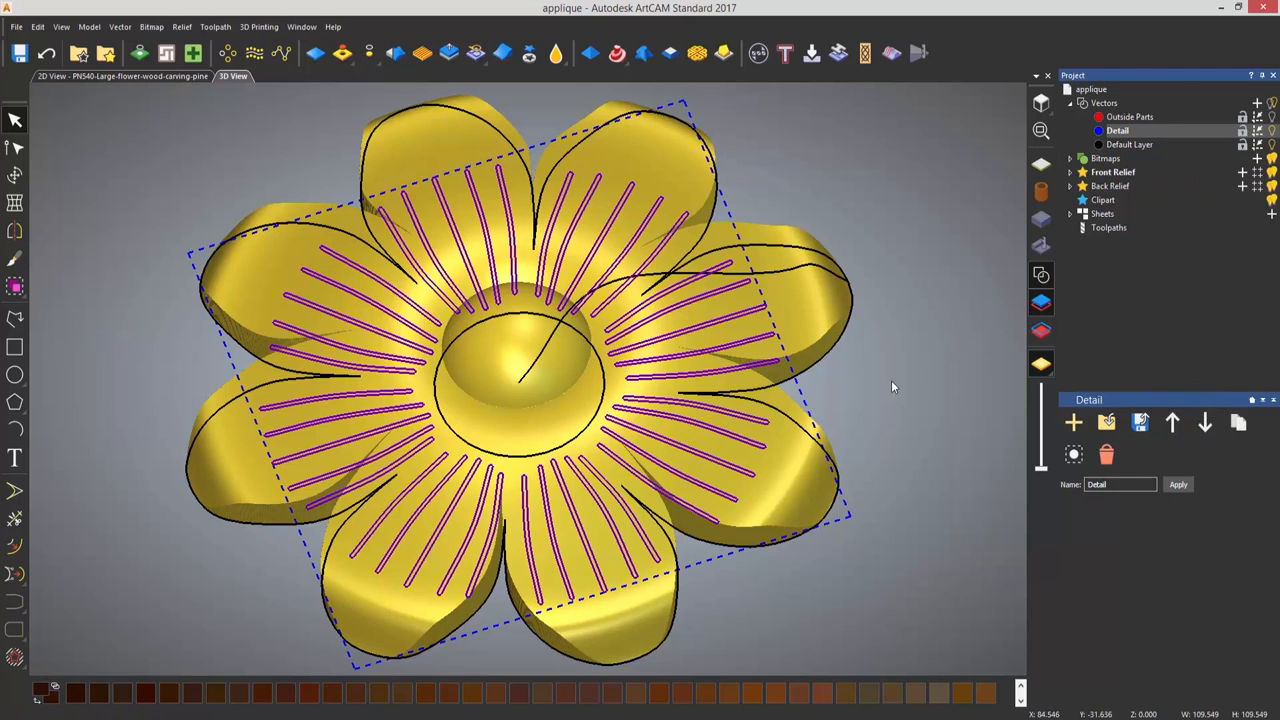
- Carve the petal detail lines into the relief with a round shape profile at an angle of -41, close the Shape Editor, and hide the vectors
left_click(591, 55)
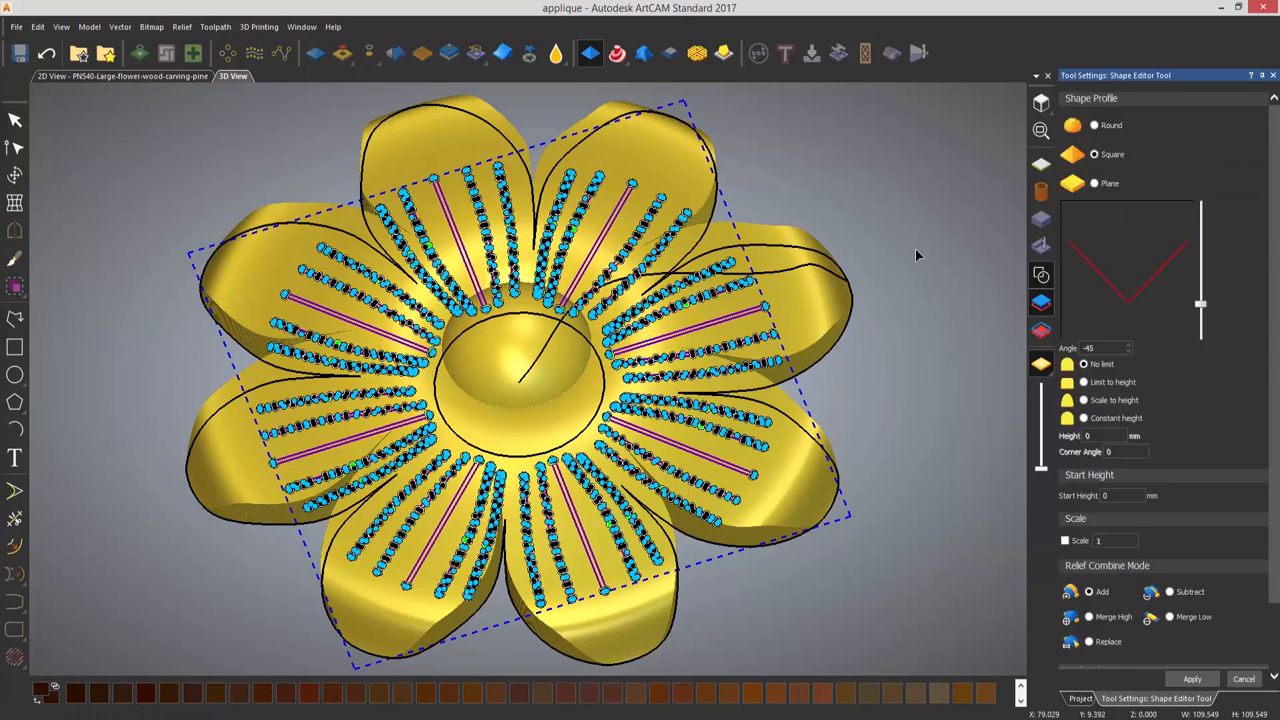
left_click(1094, 125)
left_click_drag(1201, 304, 1205, 303)
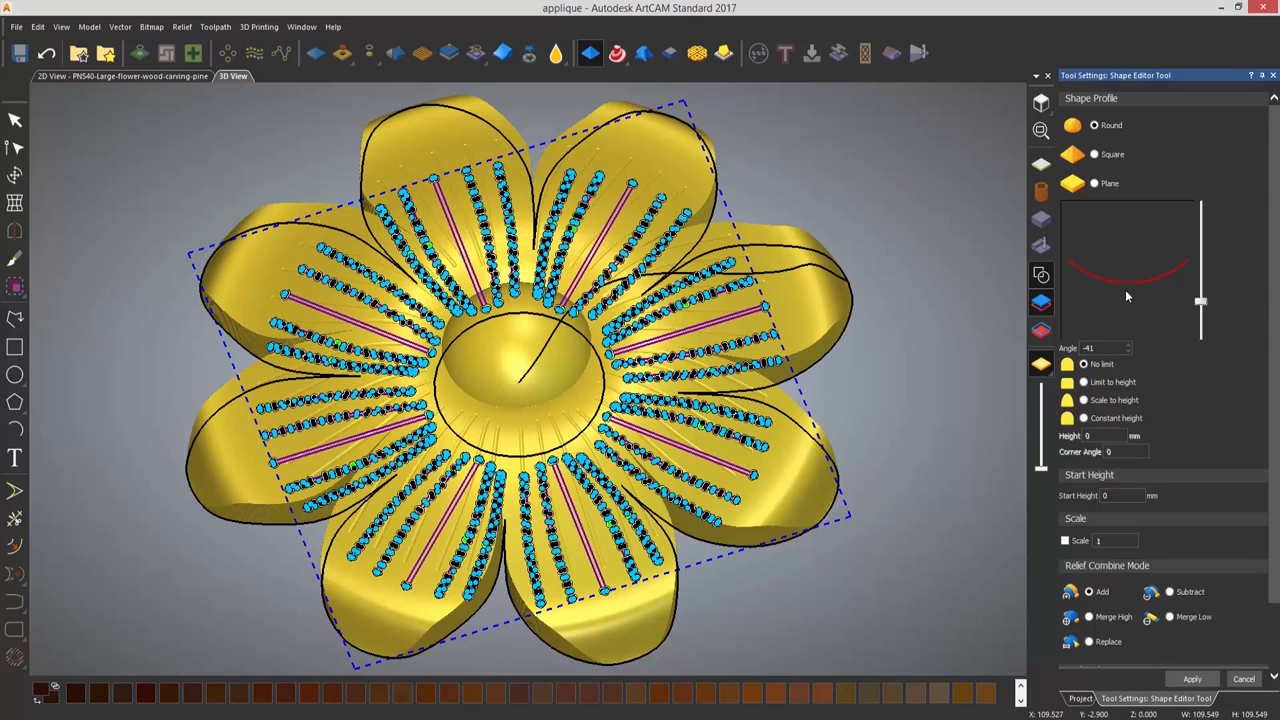
left_click(1186, 679)
left_click(1042, 275)
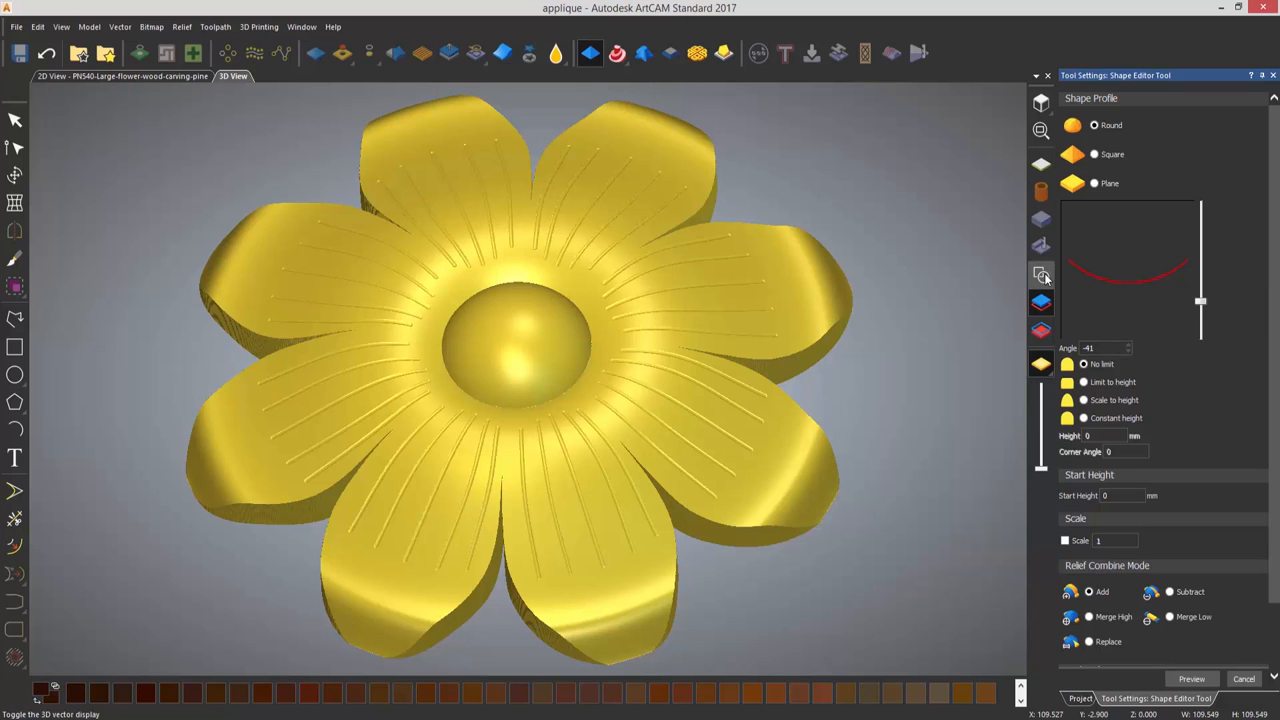
left_click(1042, 275)
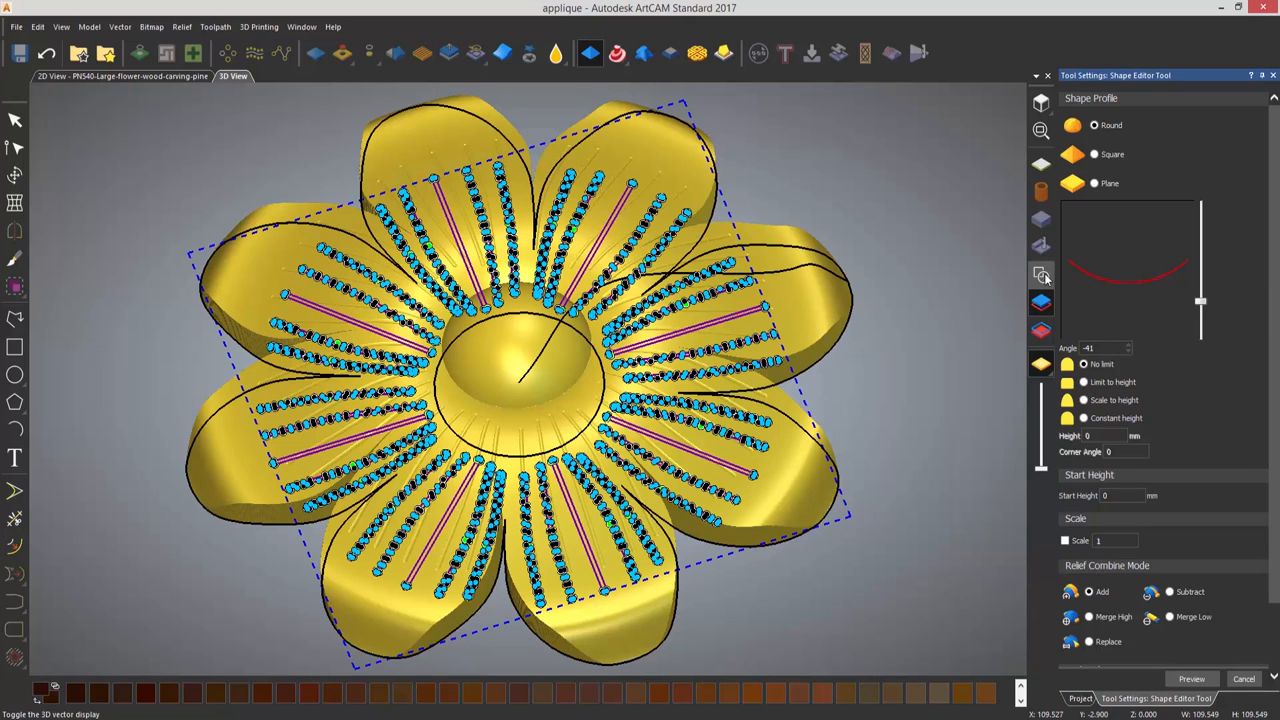
left_click(1273, 75)
left_click(1041, 276)
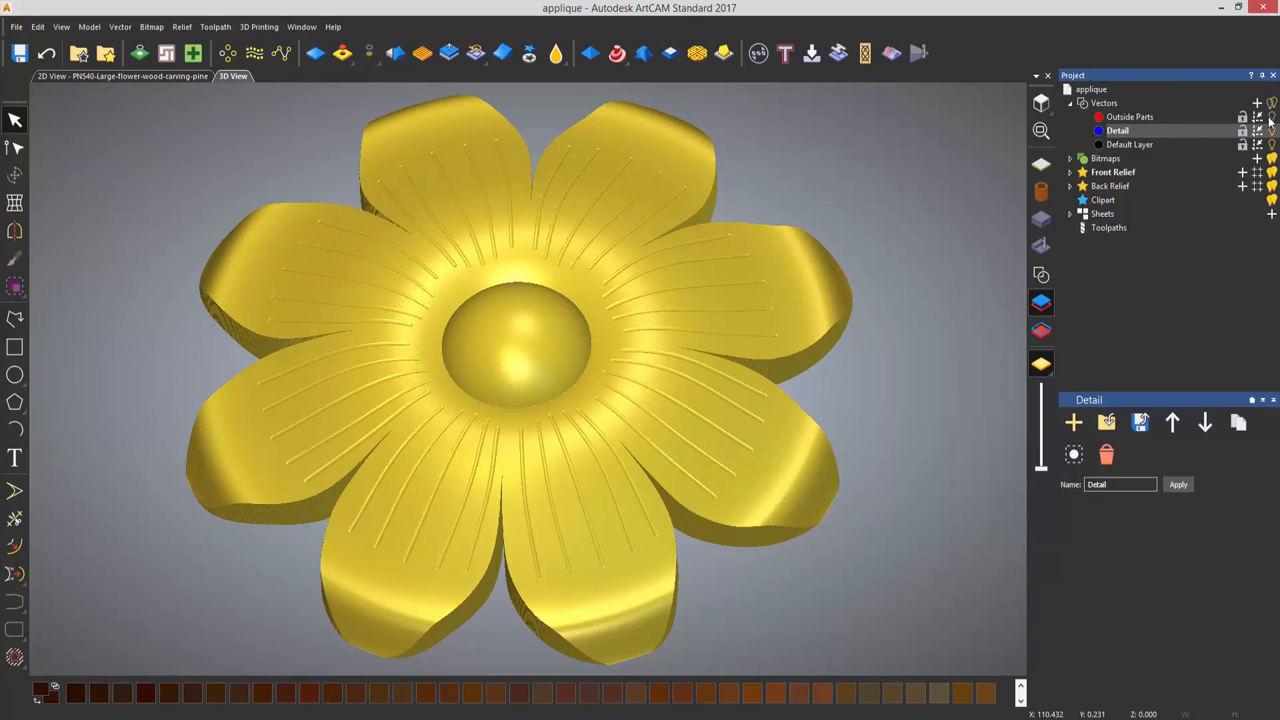
- Make the Outside Parts layer active and visible, show the vectors, and select all vectors on that layer
left_click(1150, 118)
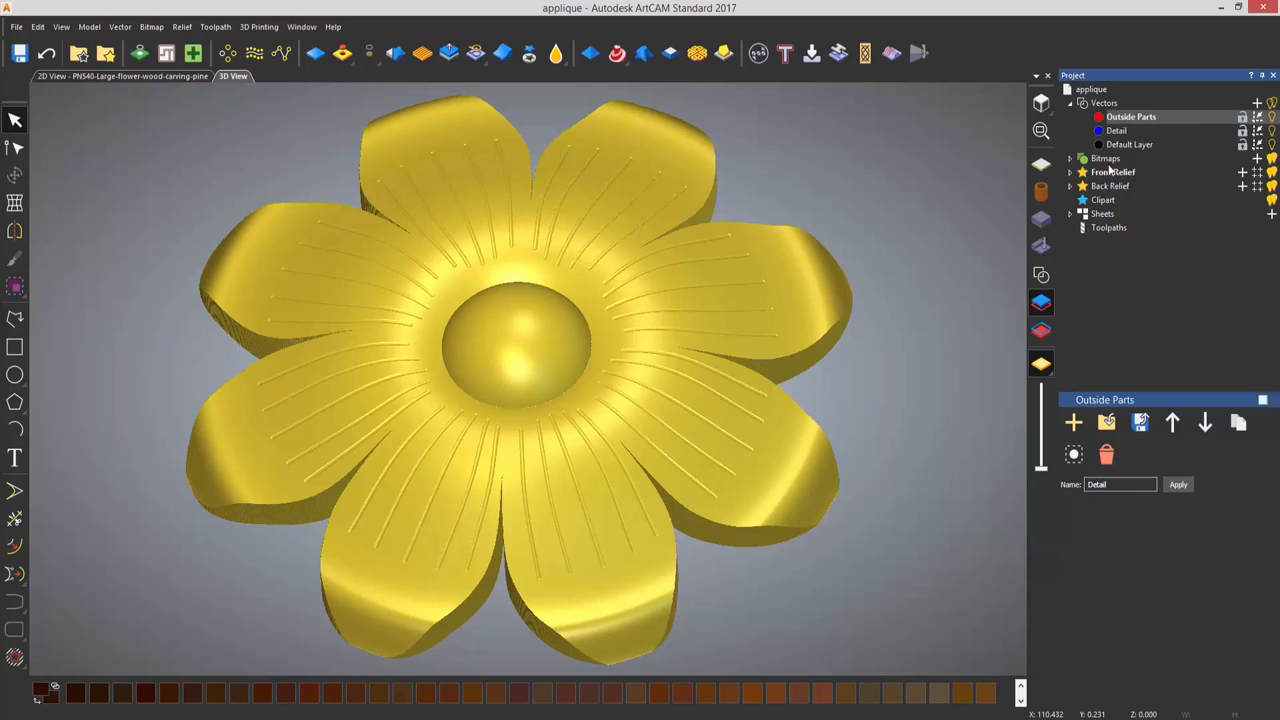
left_click(1041, 276)
left_click(893, 292)
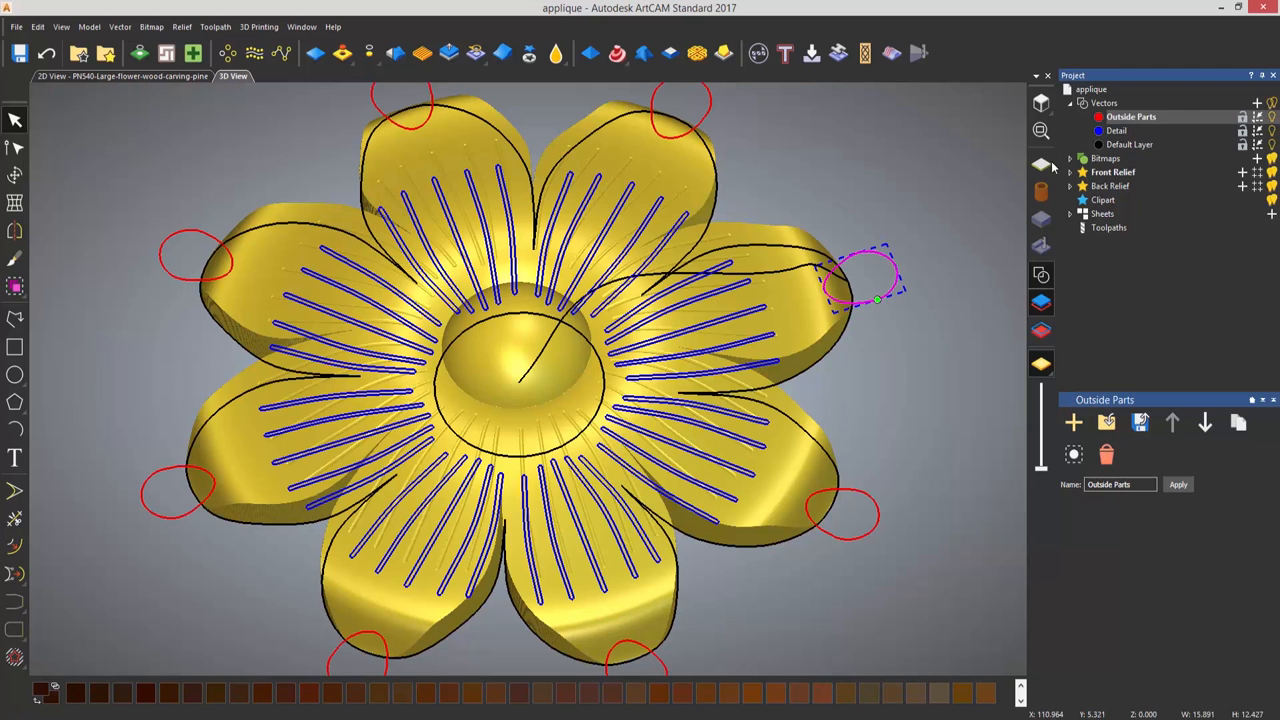
right_click(1150, 120)
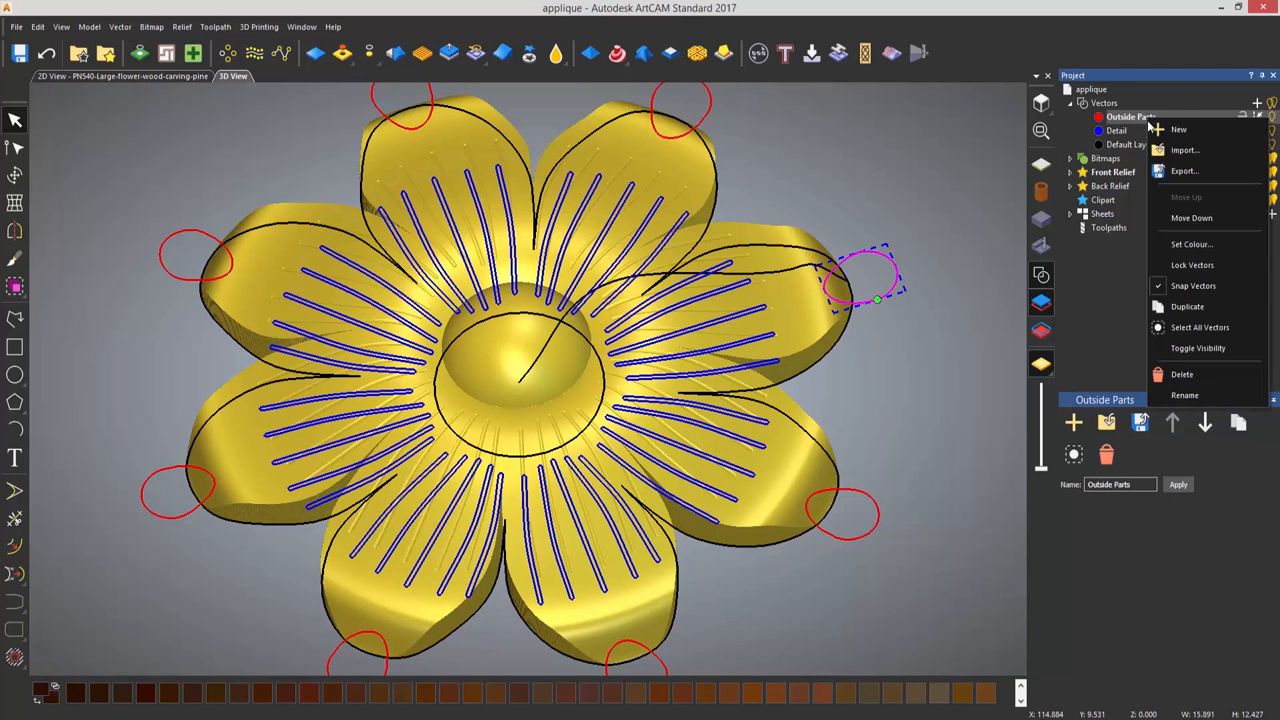
left_click(1199, 328)
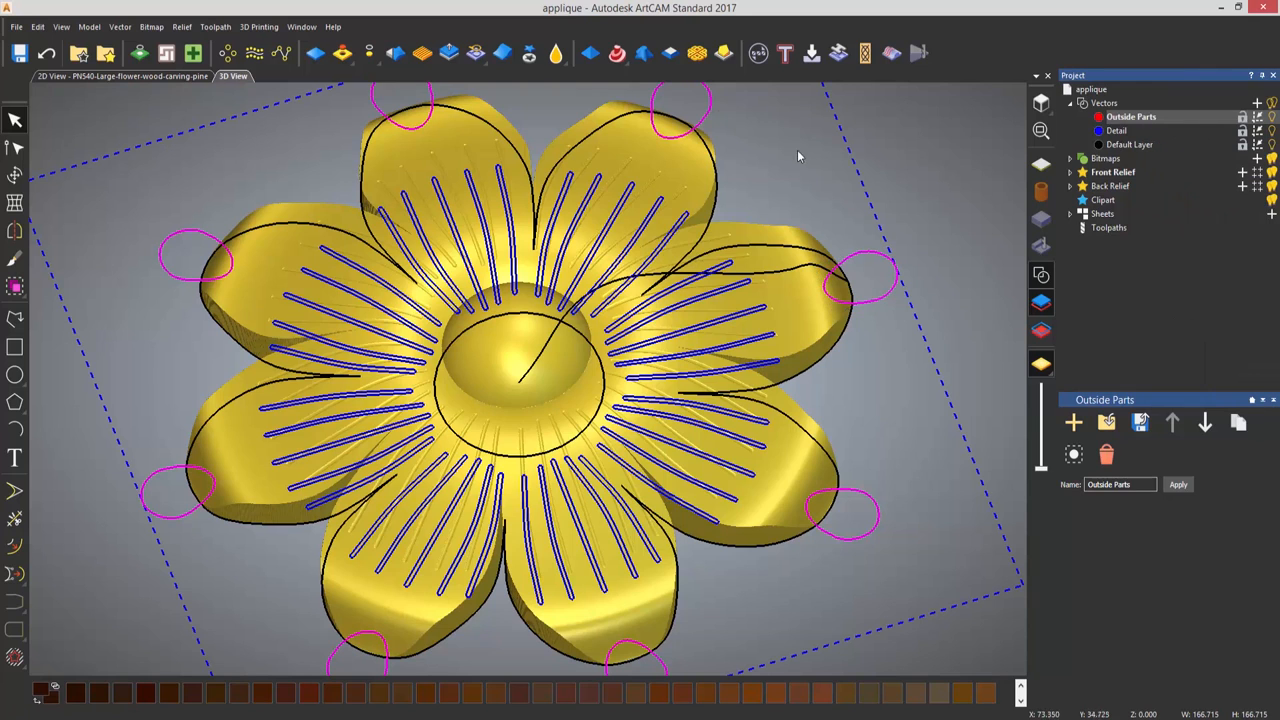
- Hollow the petal tips by adding a round shape profile at an angle of -50 to the Outside Parts vectors, with the vectors hidden
left_click(590, 54)
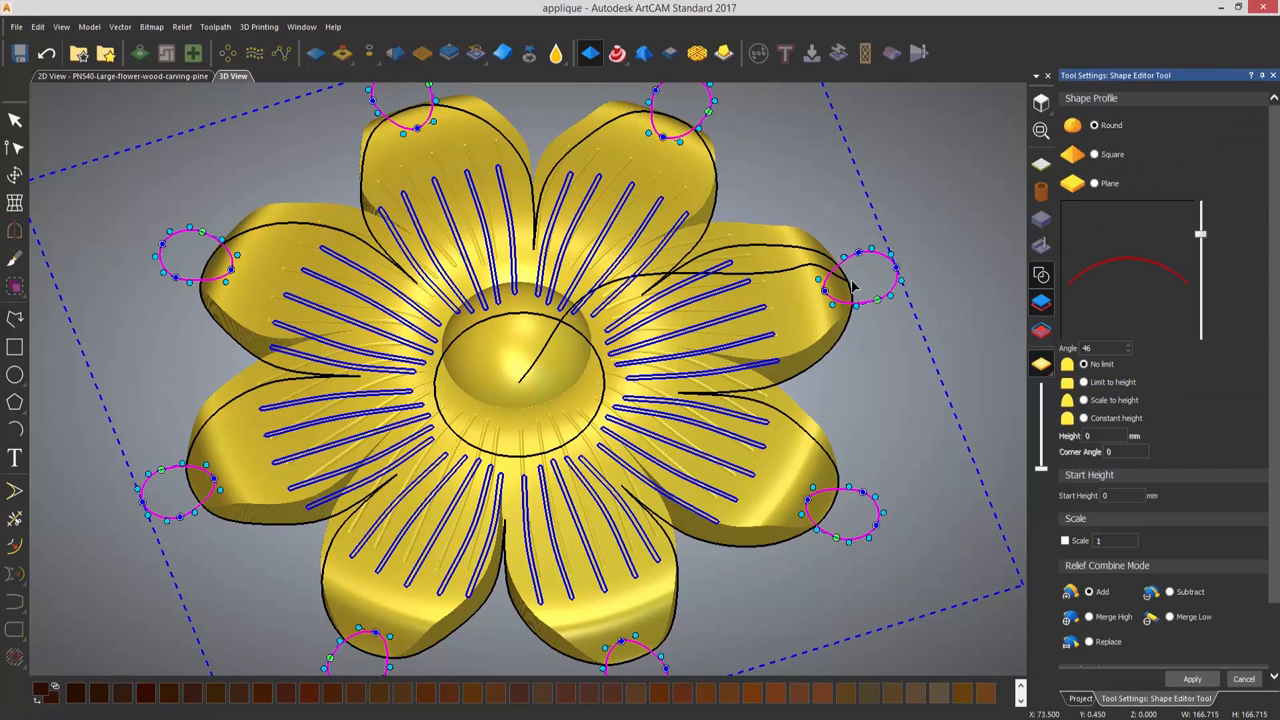
left_click(1041, 275)
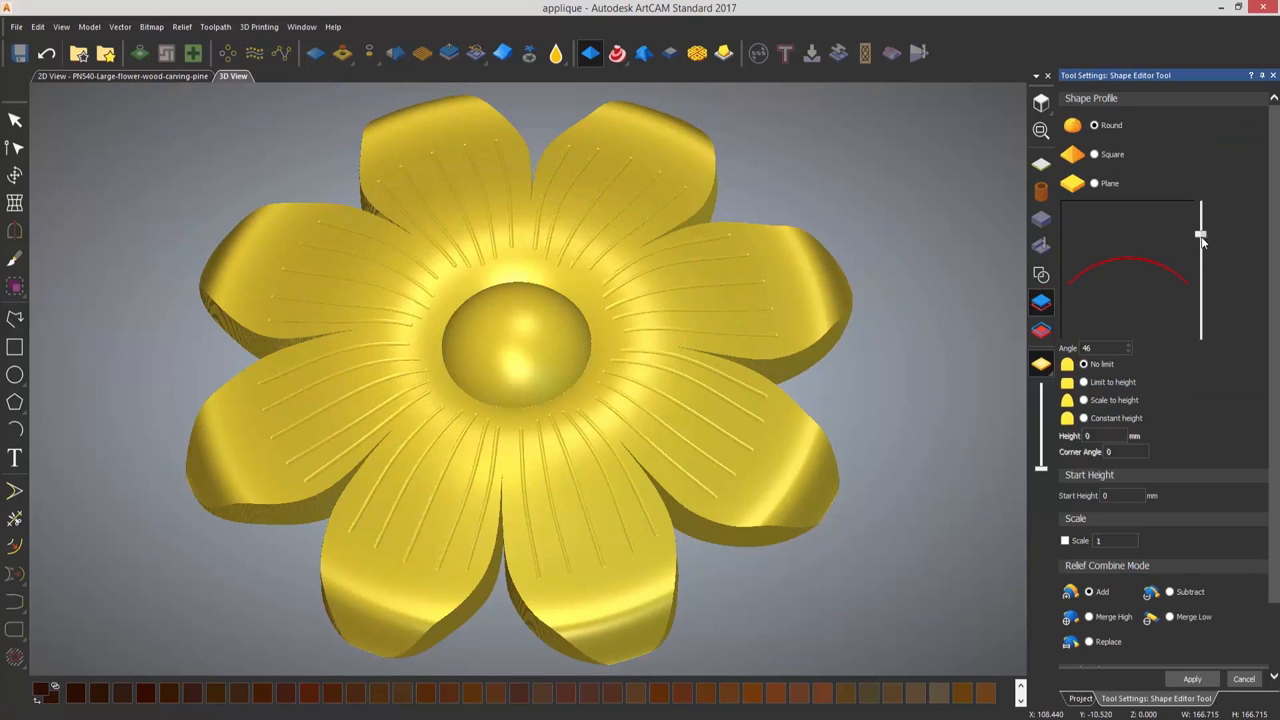
left_click_drag(1203, 240, 1201, 311)
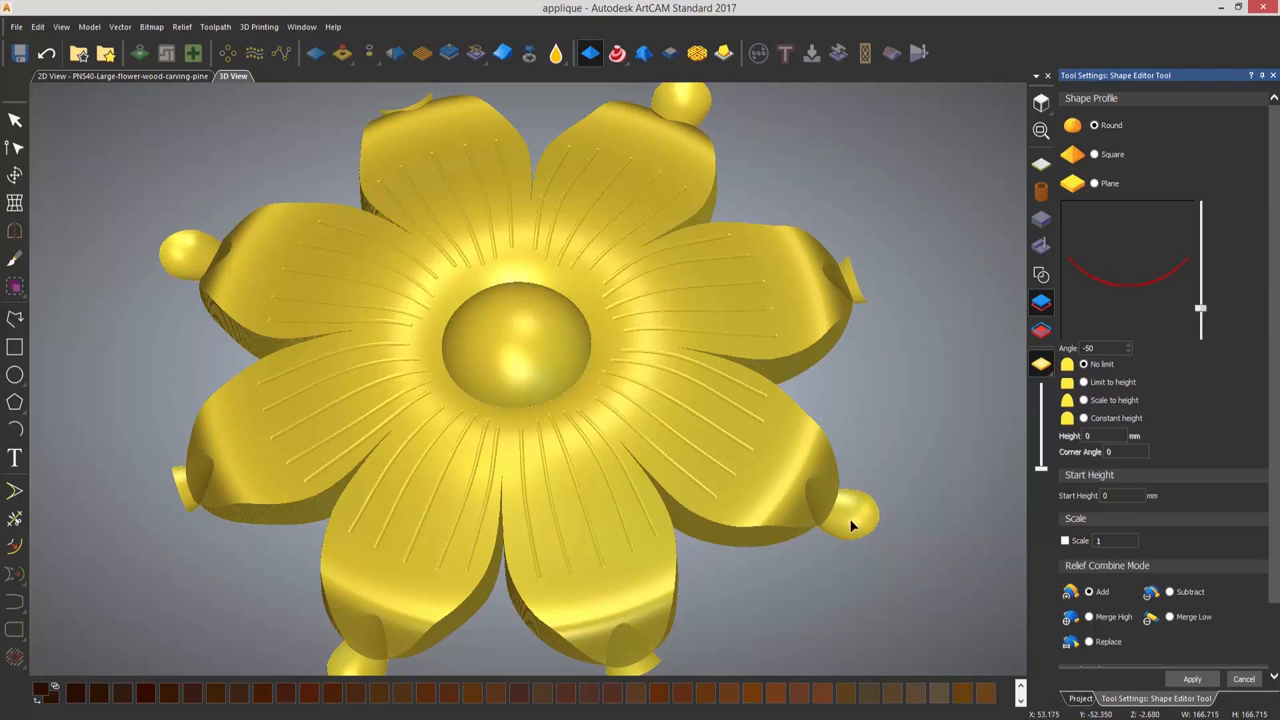
left_click(1190, 680)
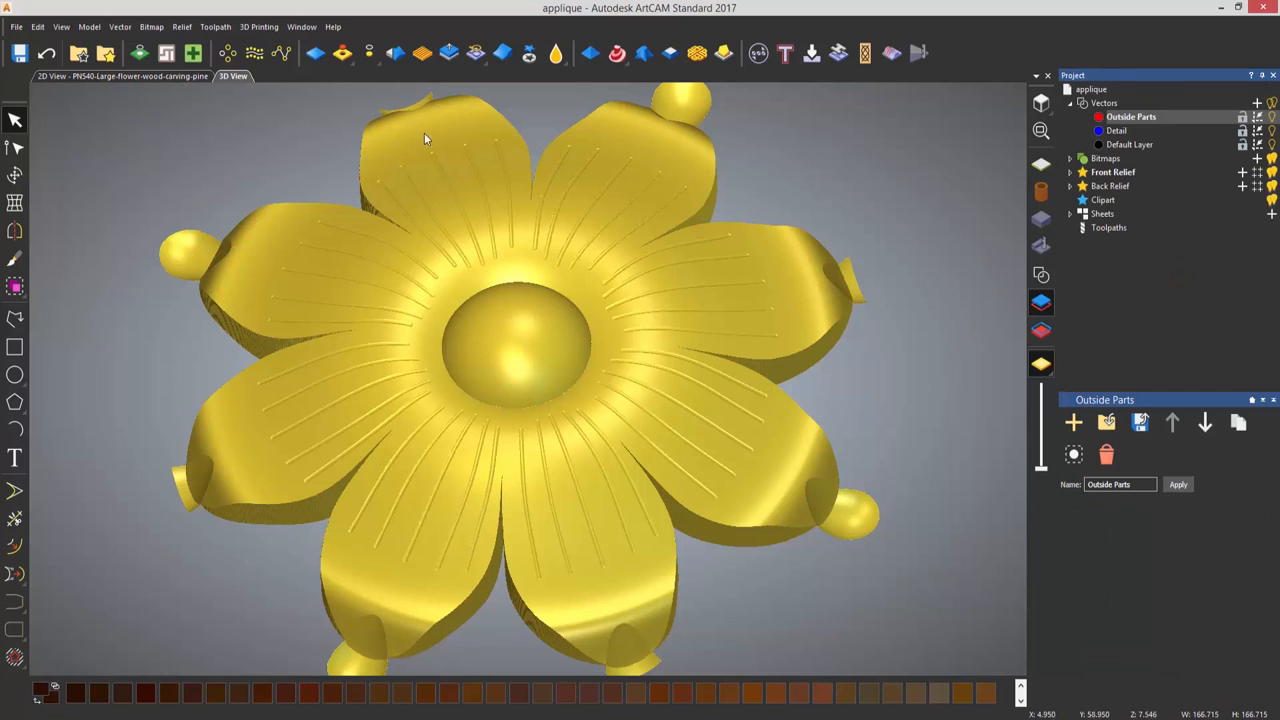
- Show the vectors, select only the petal outline, zero the relief outside it, and hide the vectors again
left_click(1042, 275)
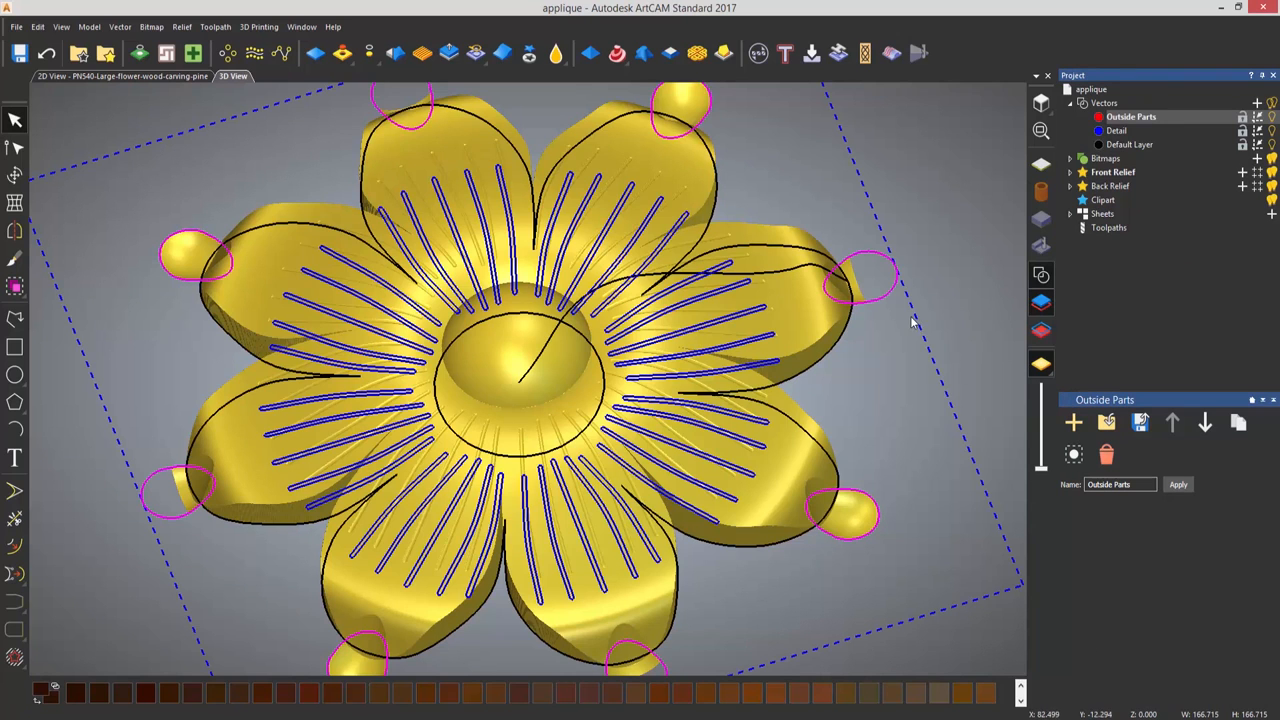
left_click(878, 355)
left_click(840, 343)
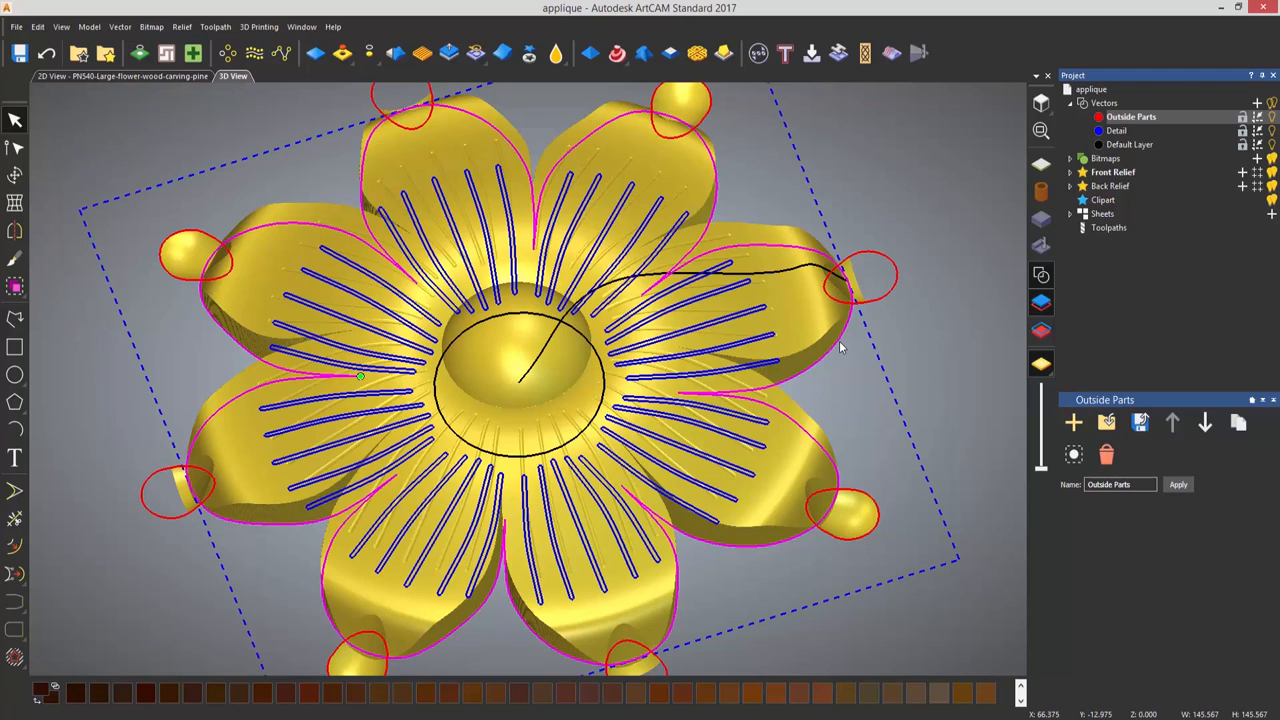
left_click(368, 55)
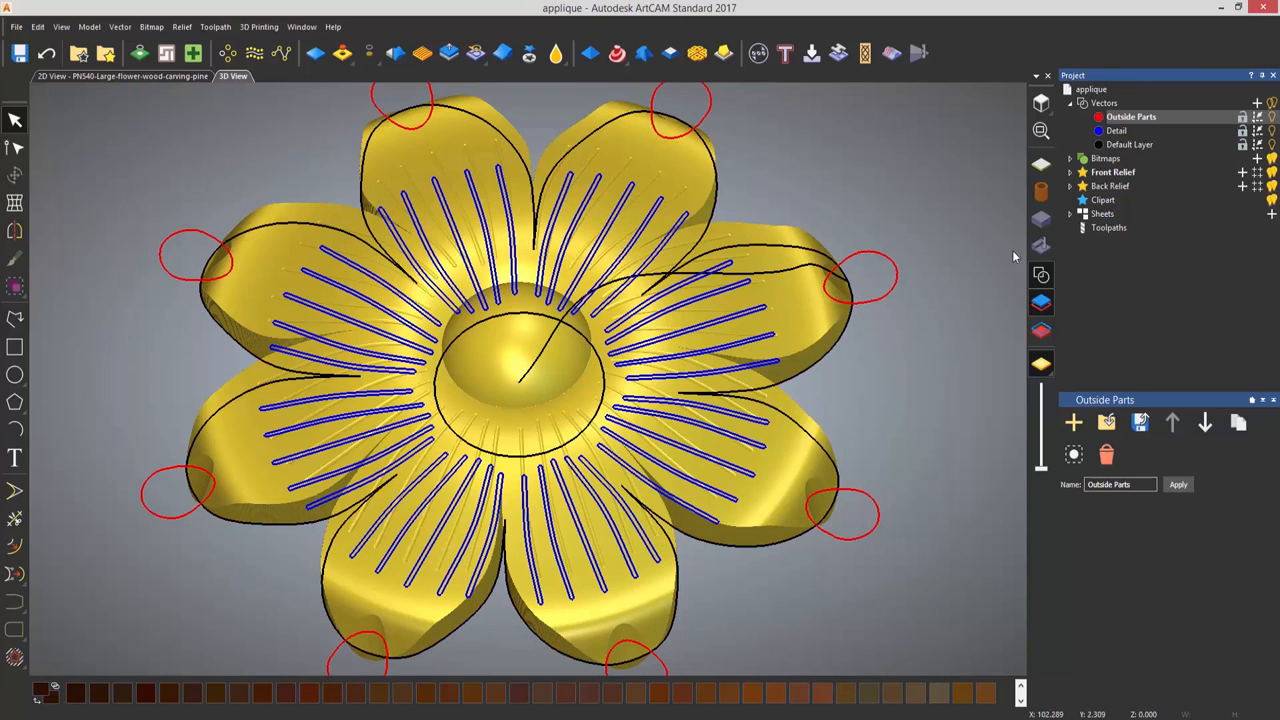
left_click(1040, 276)
middle_click_drag(896, 383, 918, 380)
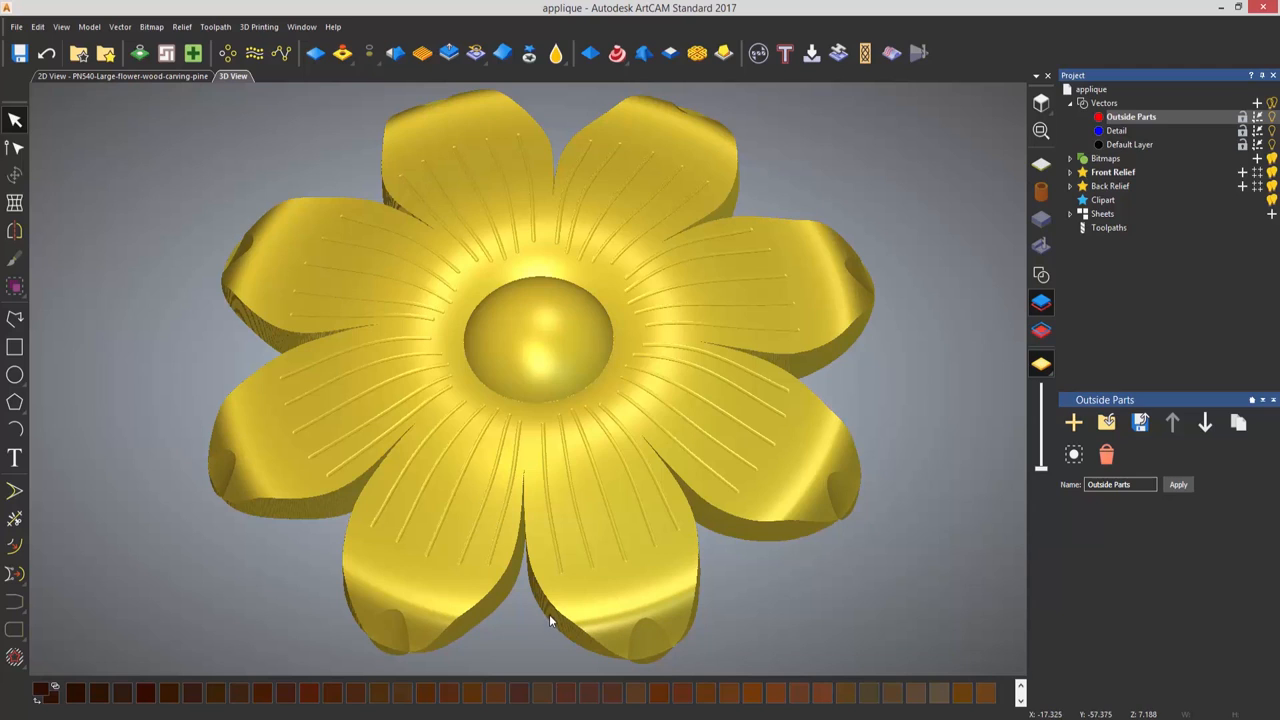
- Smooth the whole relief layer three times with 5 smoothing passes each, and close the Smooth Relief dialog
left_click(397, 57)
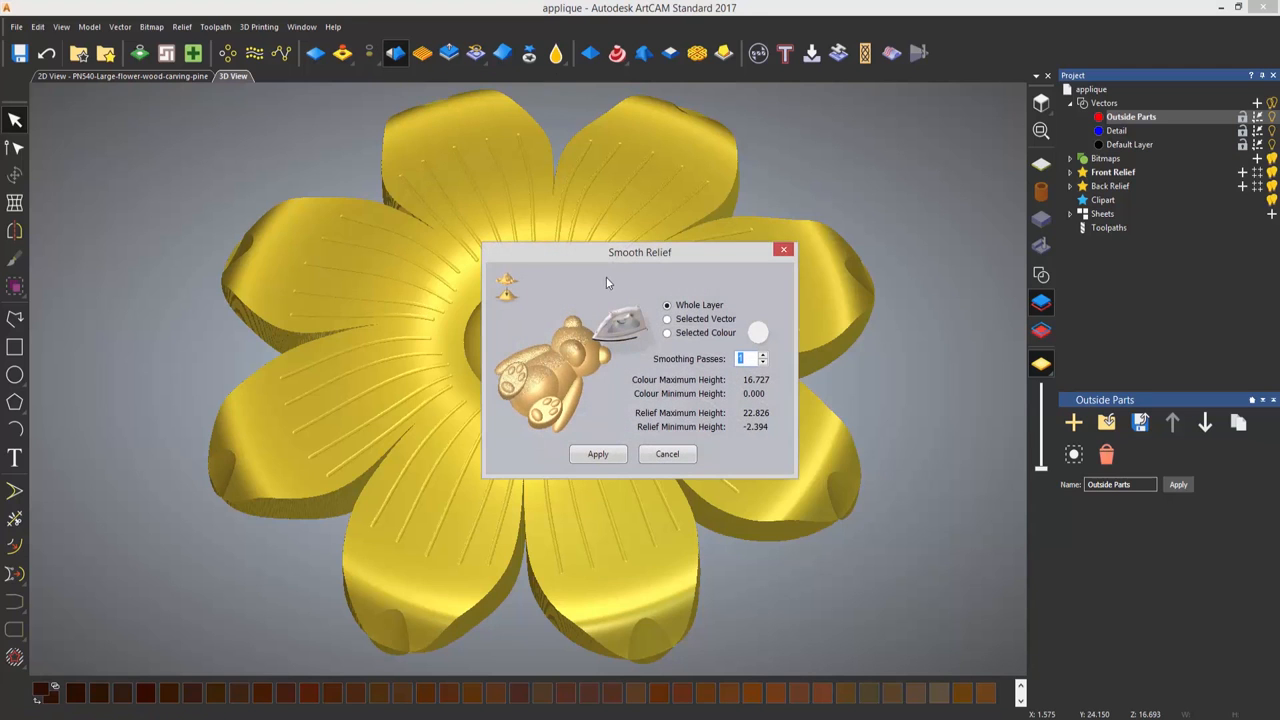
left_click_drag(650, 251, 1072, 244)
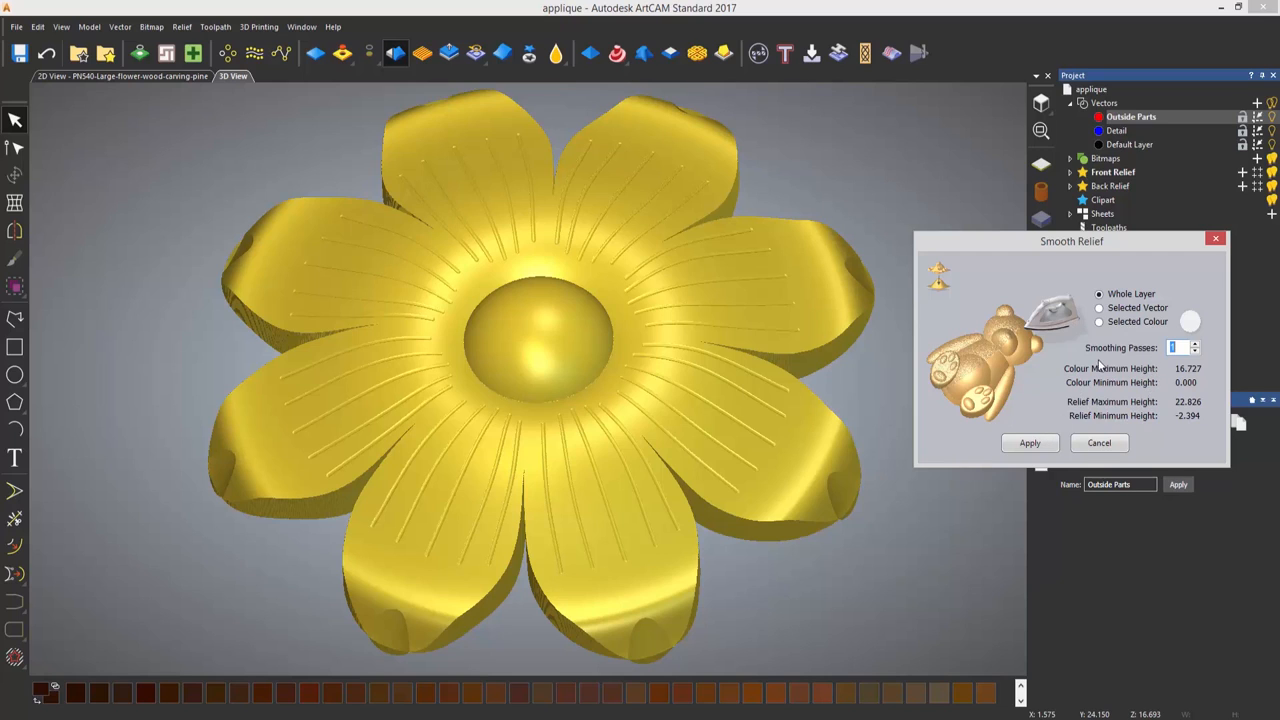
left_click(1195, 345)
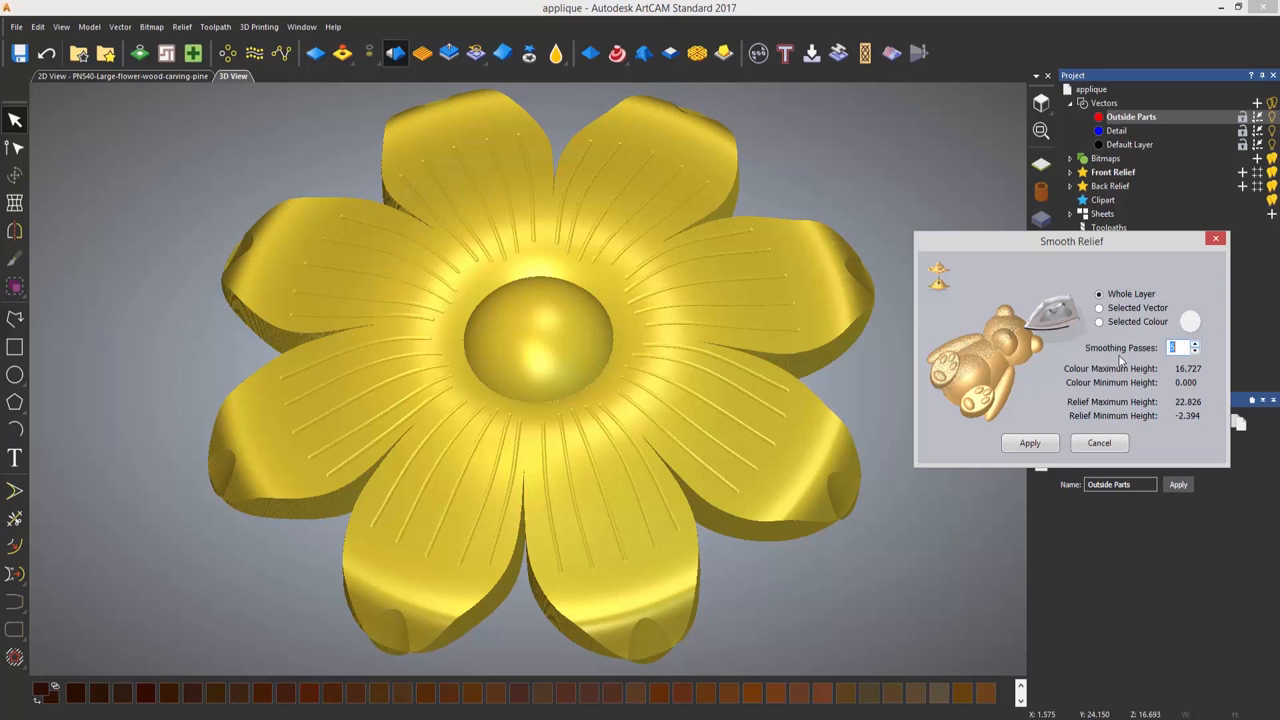
left_click(1033, 444)
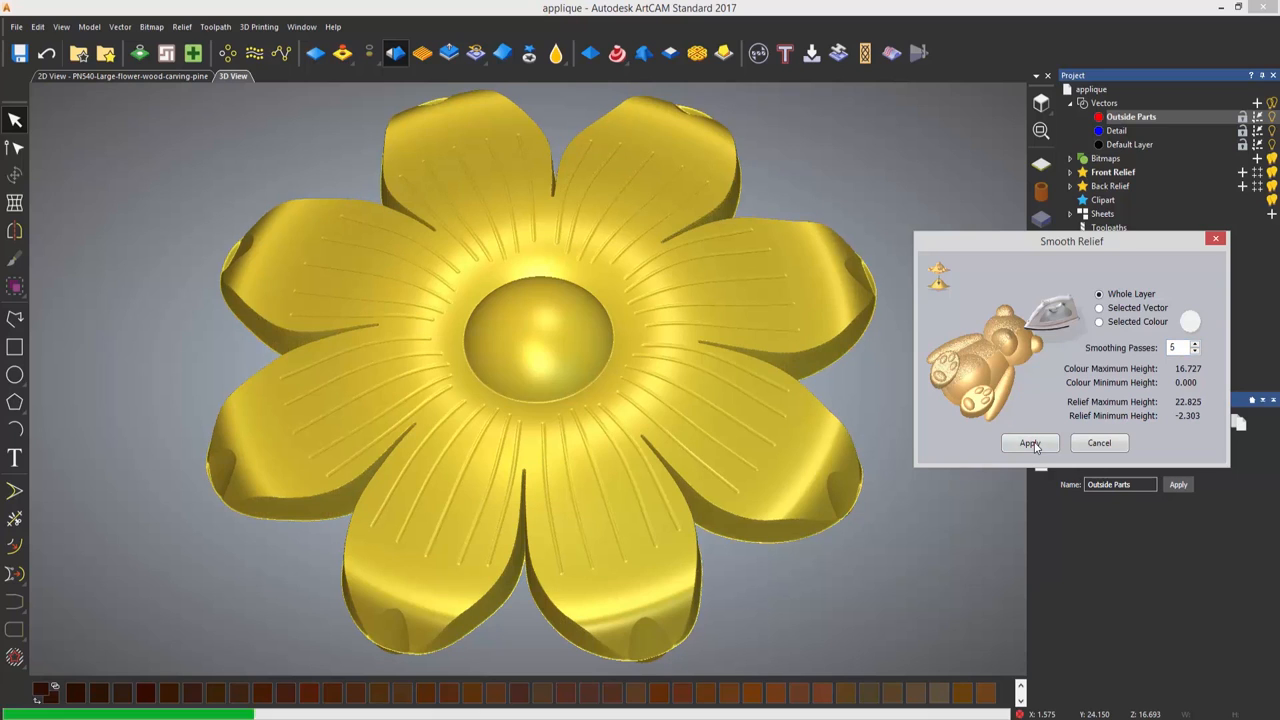
left_click(1033, 444)
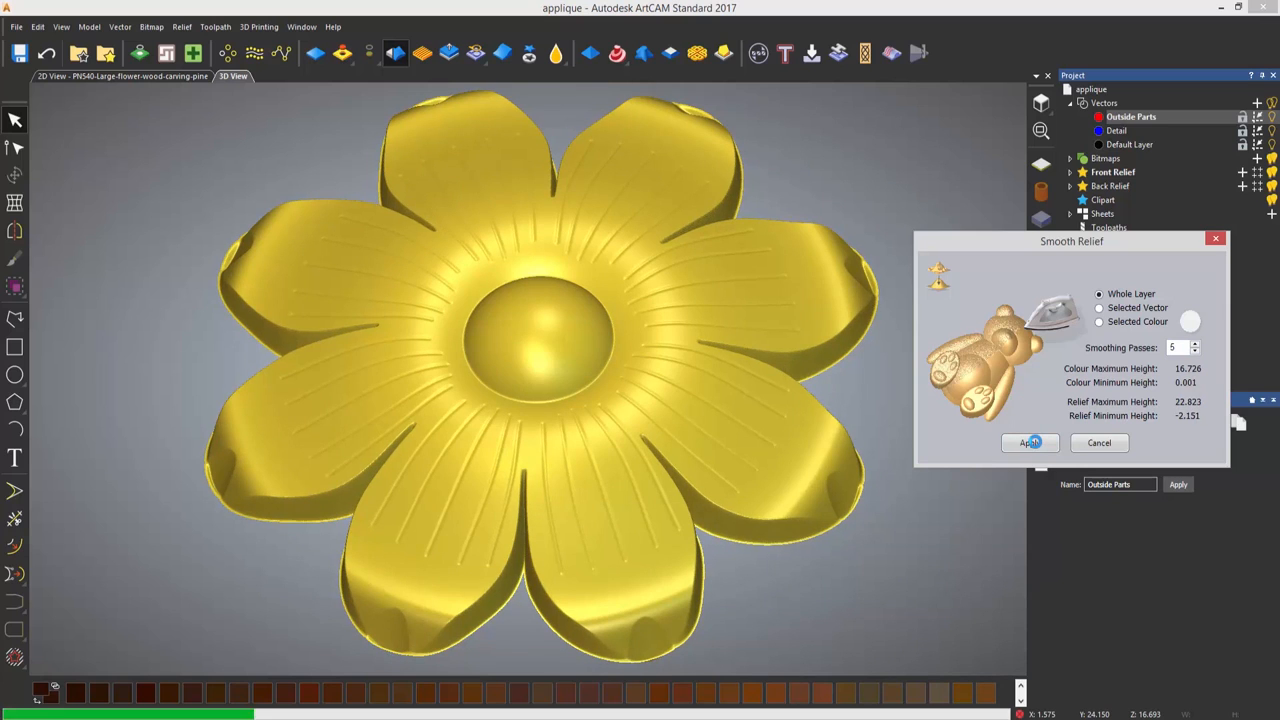
left_click(1033, 444)
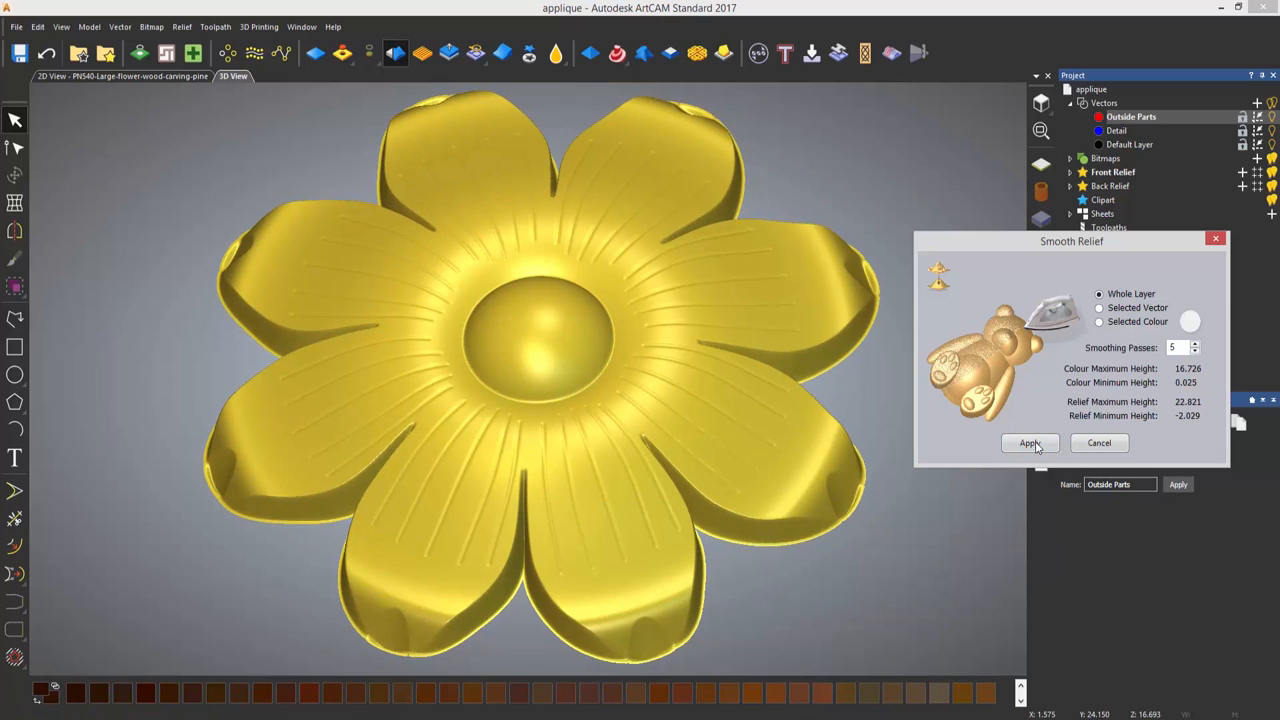
left_click(1110, 444)
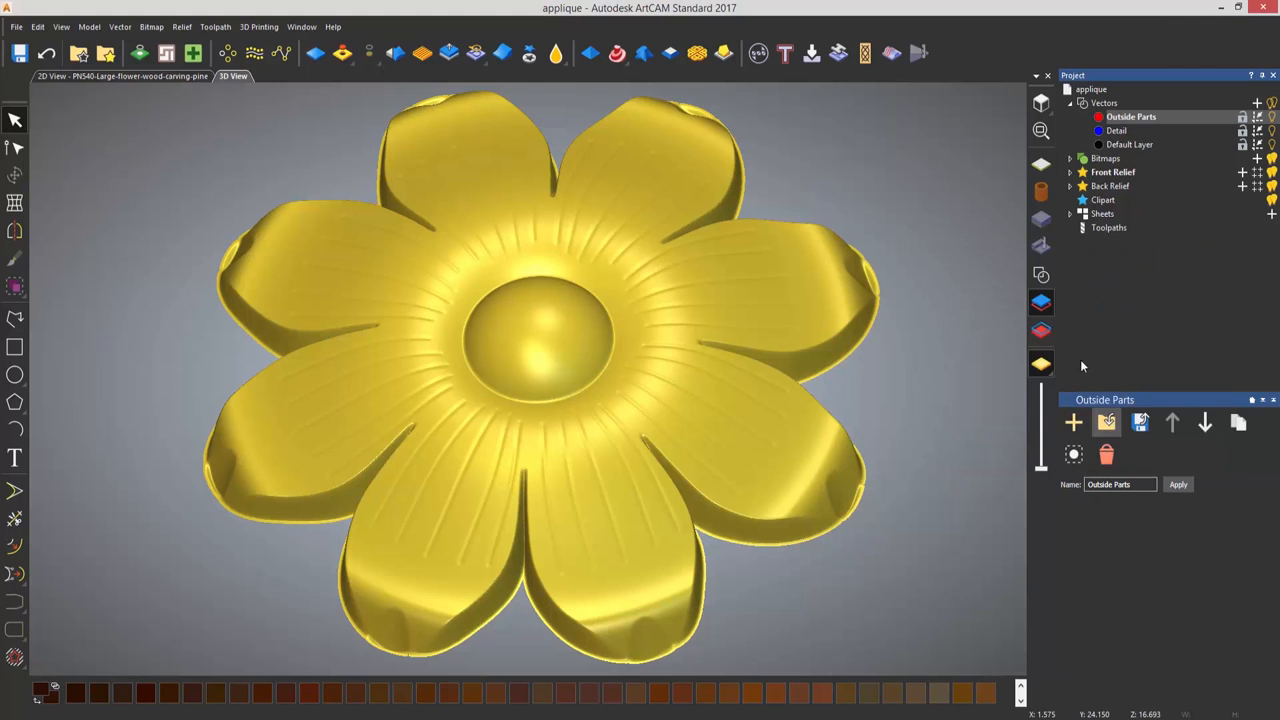
- Display the zero plane around the flower and examine the smoothed relief from a wider view
left_click(1043, 165)
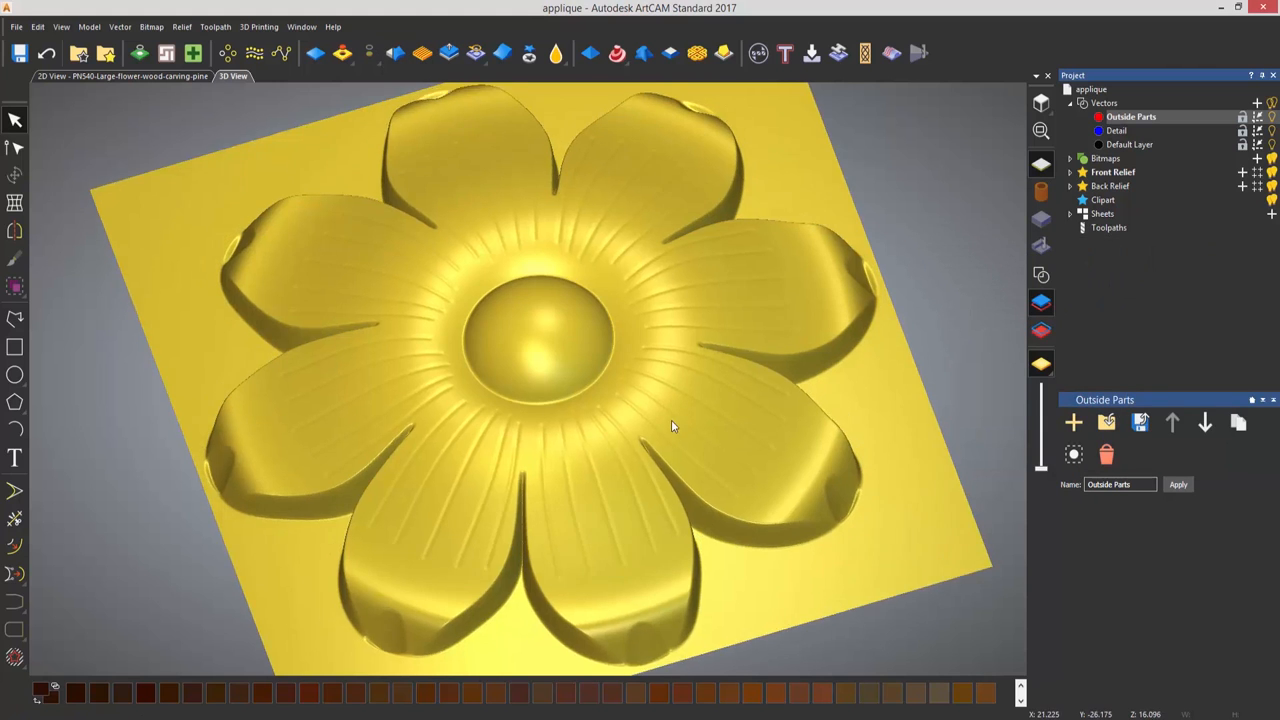
left_click_drag(671, 419, 694, 406)
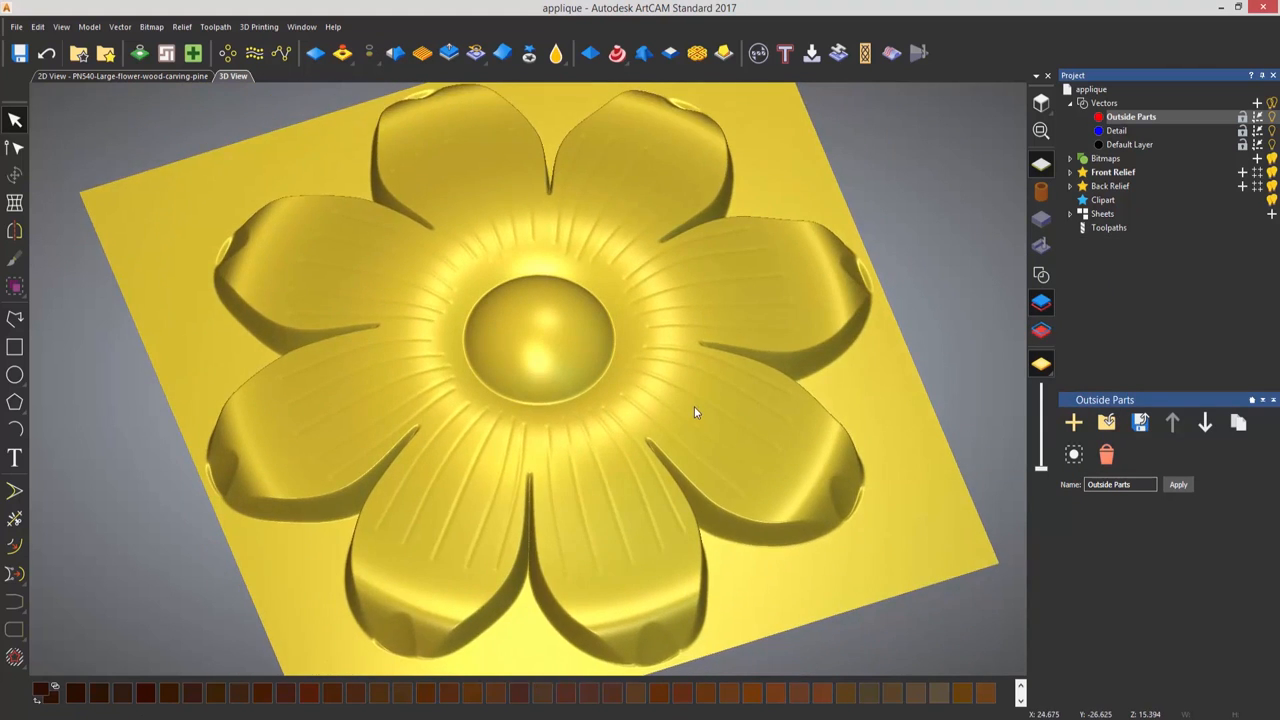
scroll(660, 413, "down", 2)
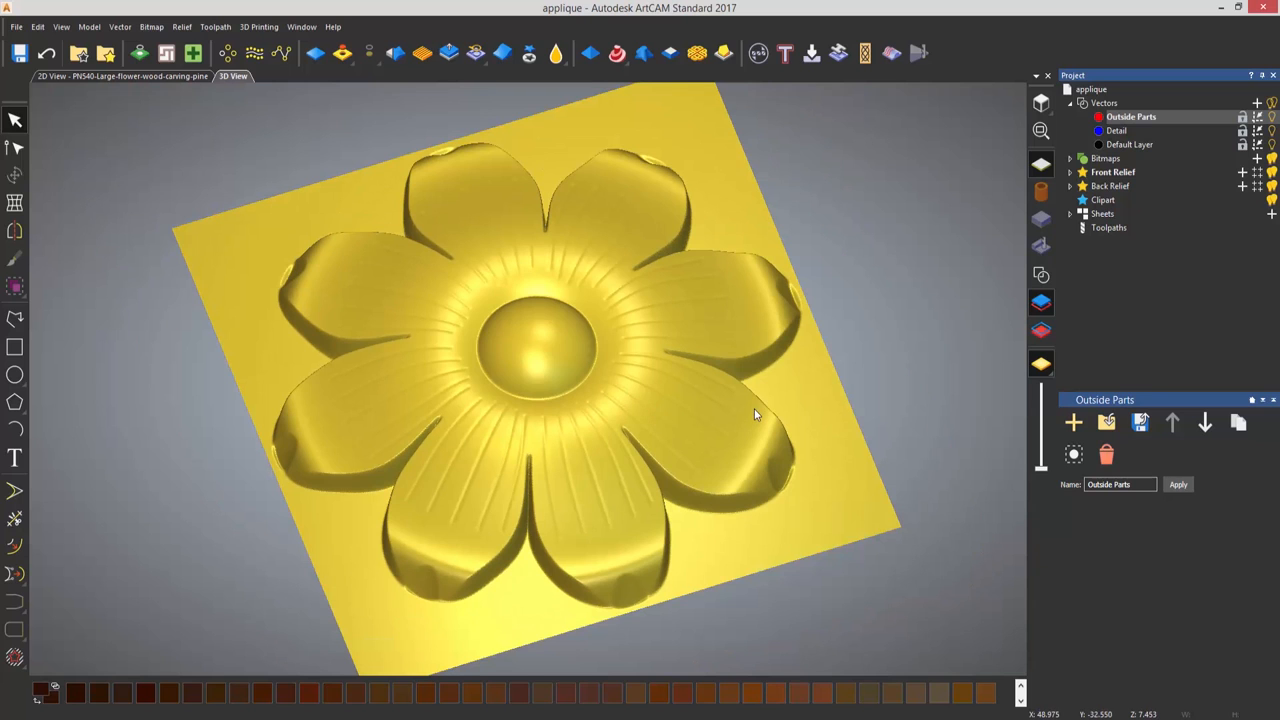